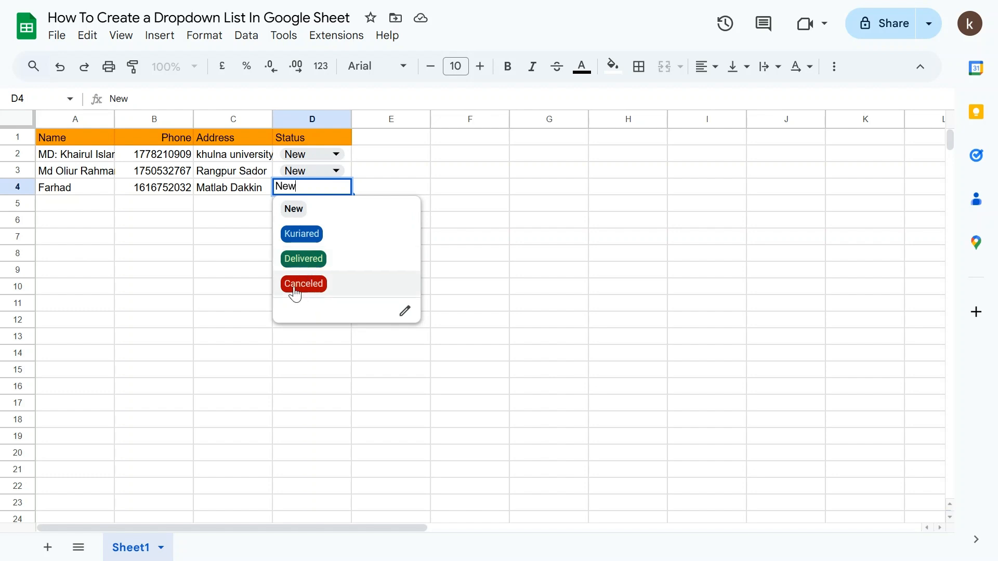
View the status options offered by the dropdown in cell D4.
click(240, 242)
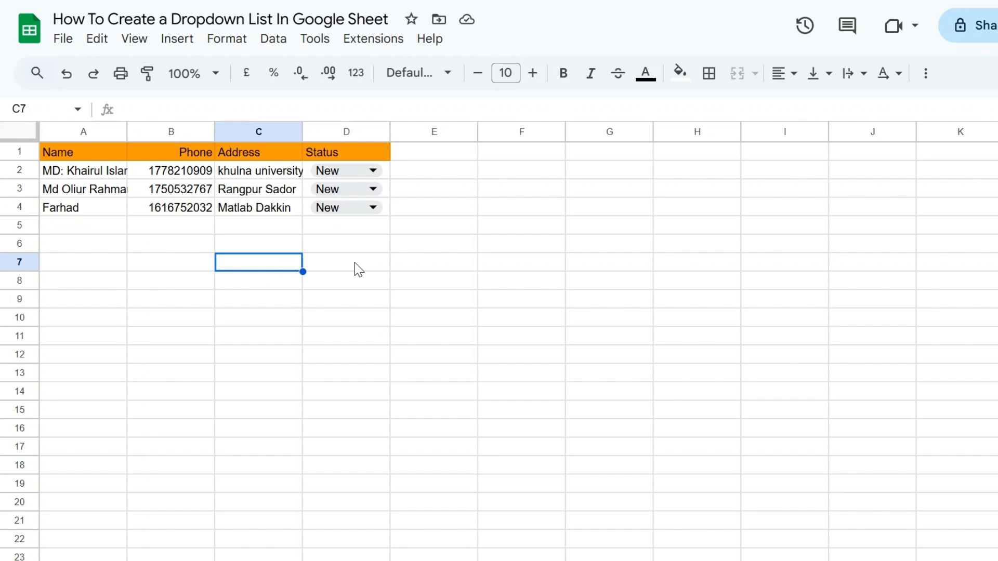
click(373, 208)
click(481, 186)
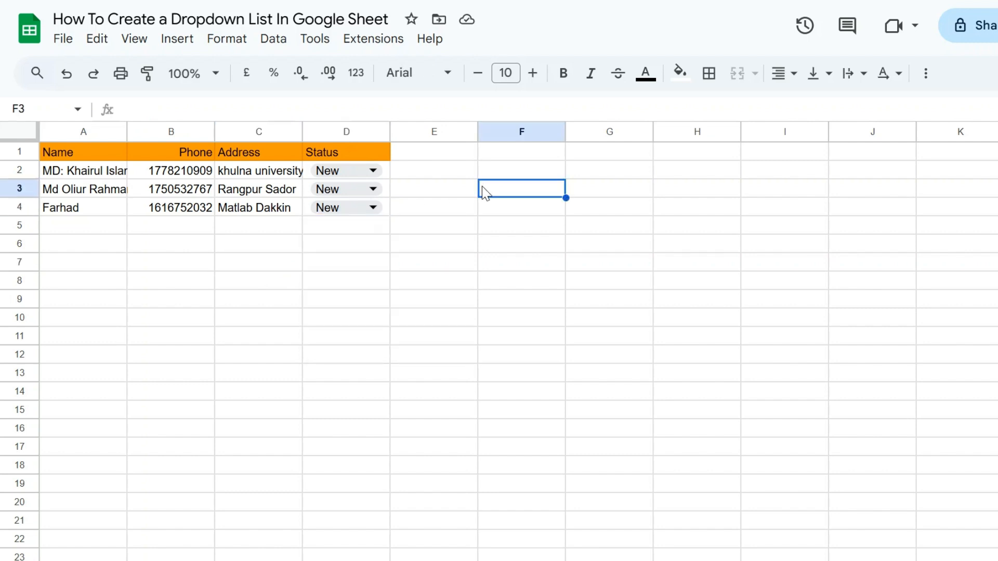
Fill row 5 with Name in A5, a placeholder phone number in B5 and Address in C5.
click(81, 225)
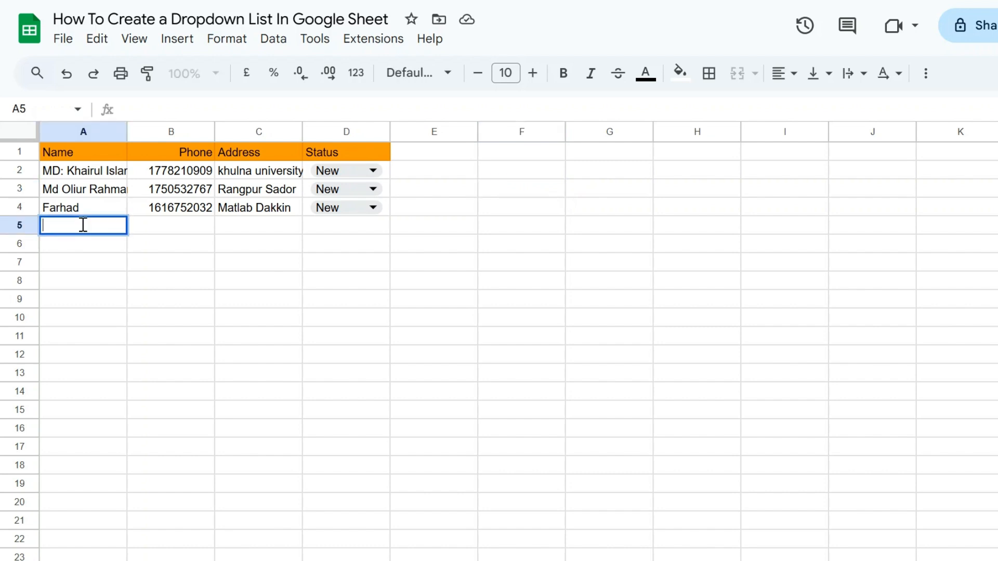
text(Name)
double_click(164, 226)
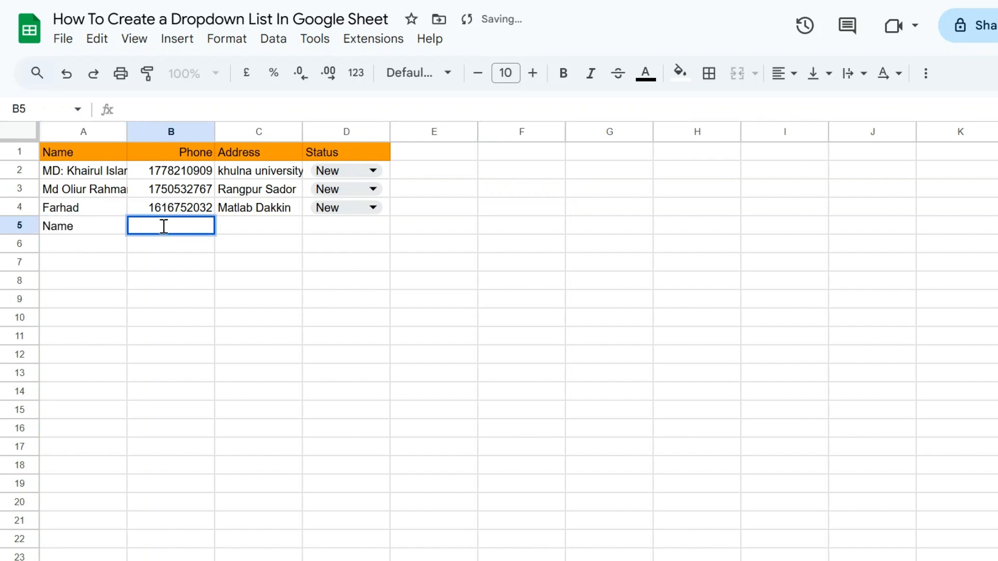
text(6666666)
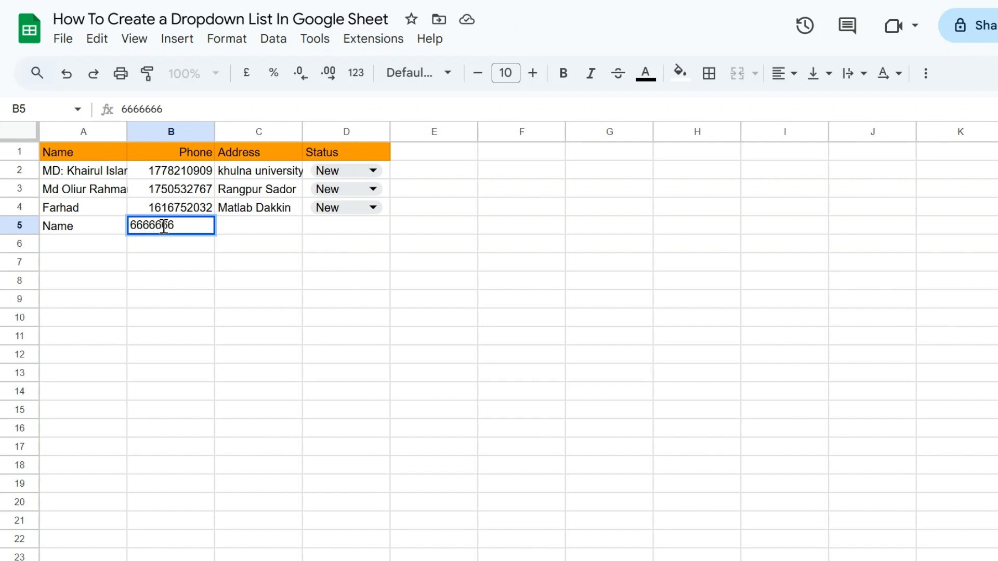
click(269, 227)
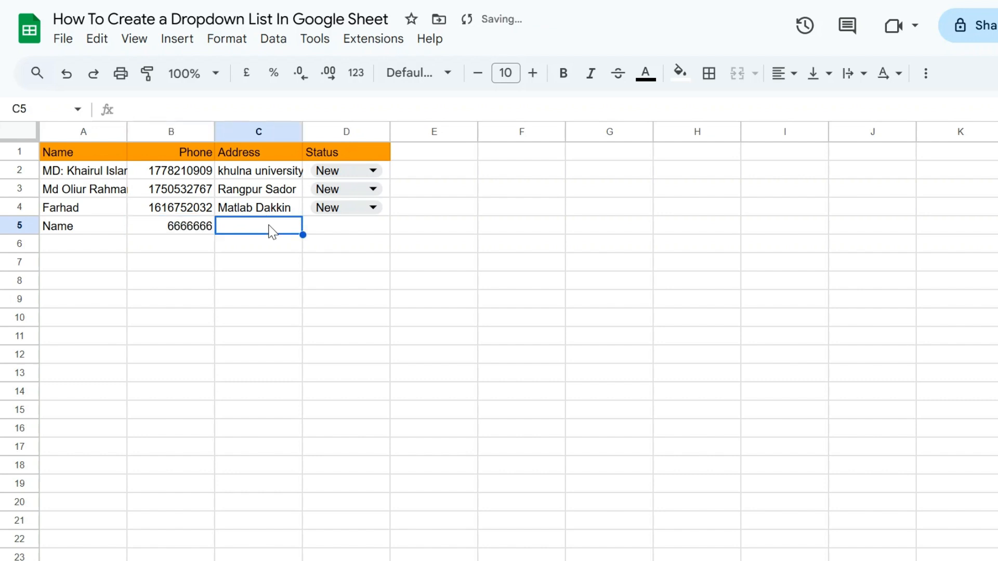
text(Address)
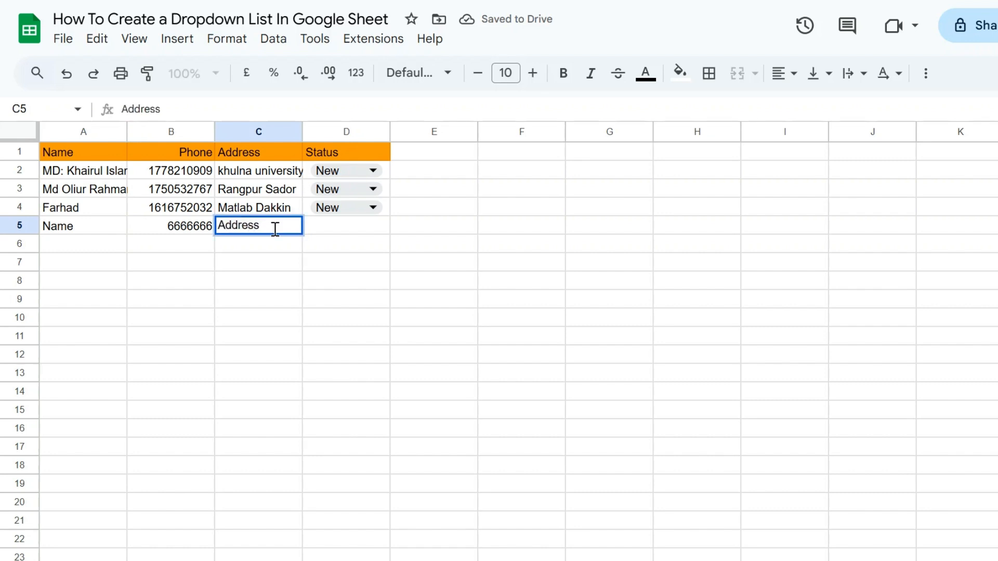
click(397, 244)
Compare the Status cell D5 with the existing dropdown in D4 and its options.
click(334, 241)
click(339, 229)
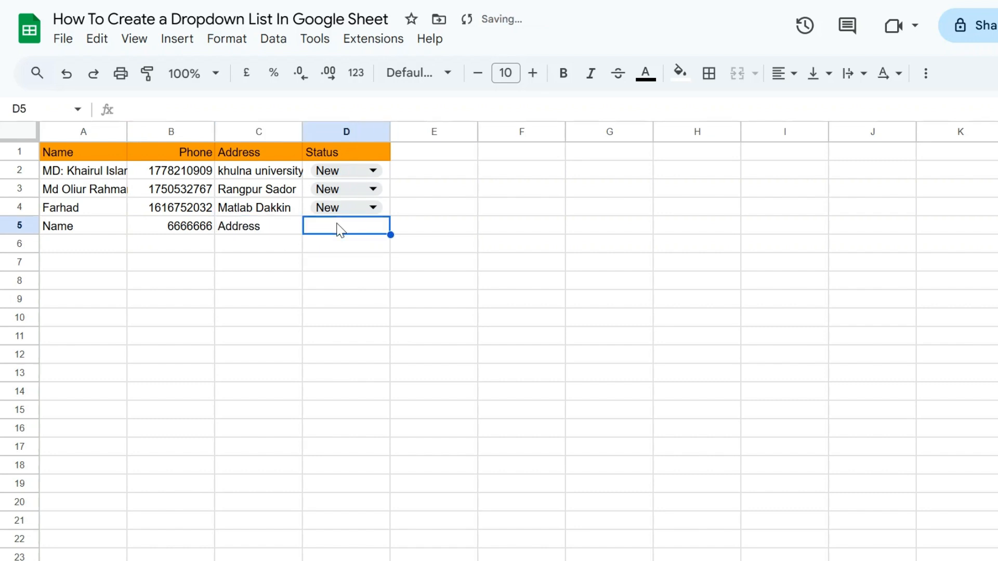
click(345, 207)
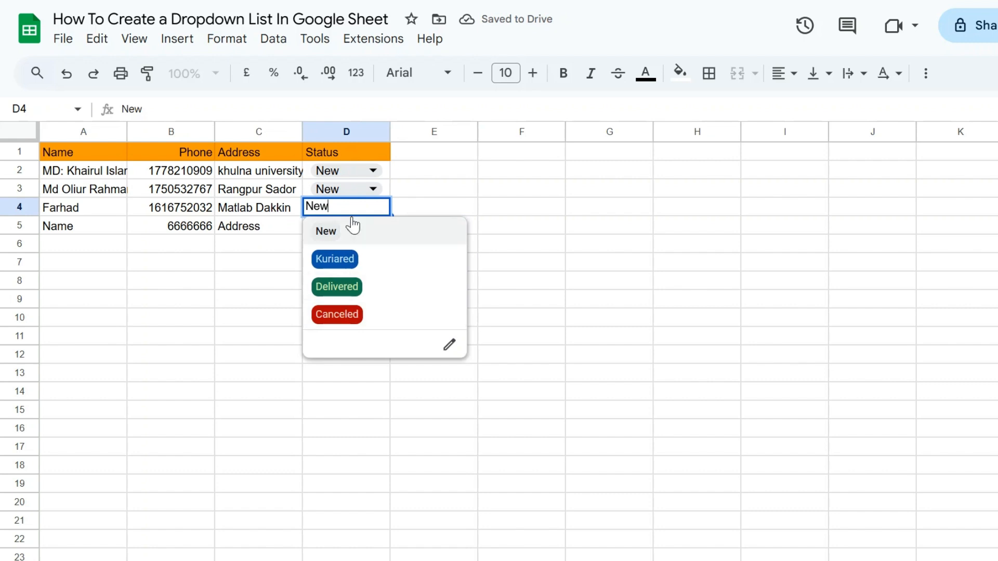
click(522, 217)
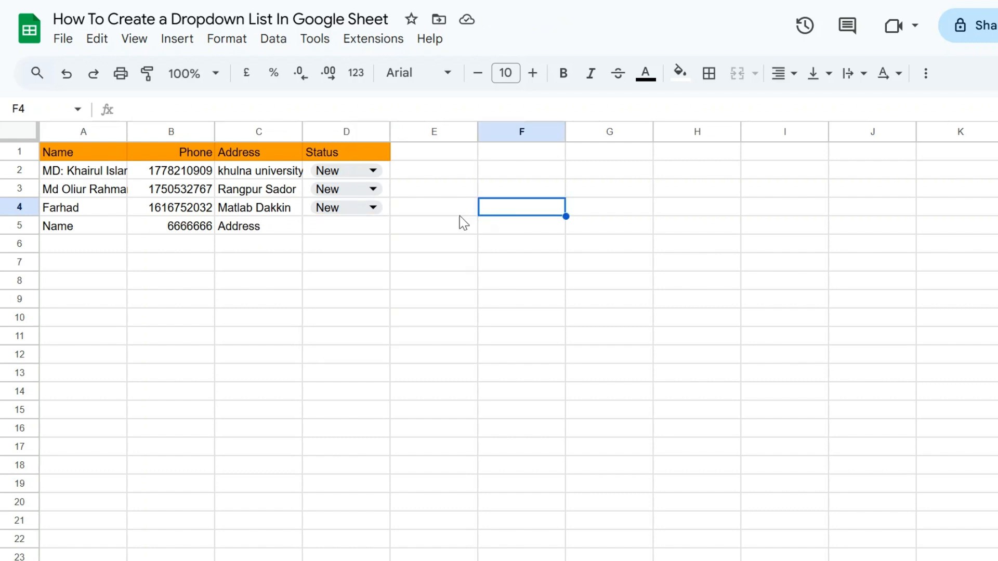
Insert a drop-down in cell D5 and add two more items to its option list, giving it four entries.
click(366, 228)
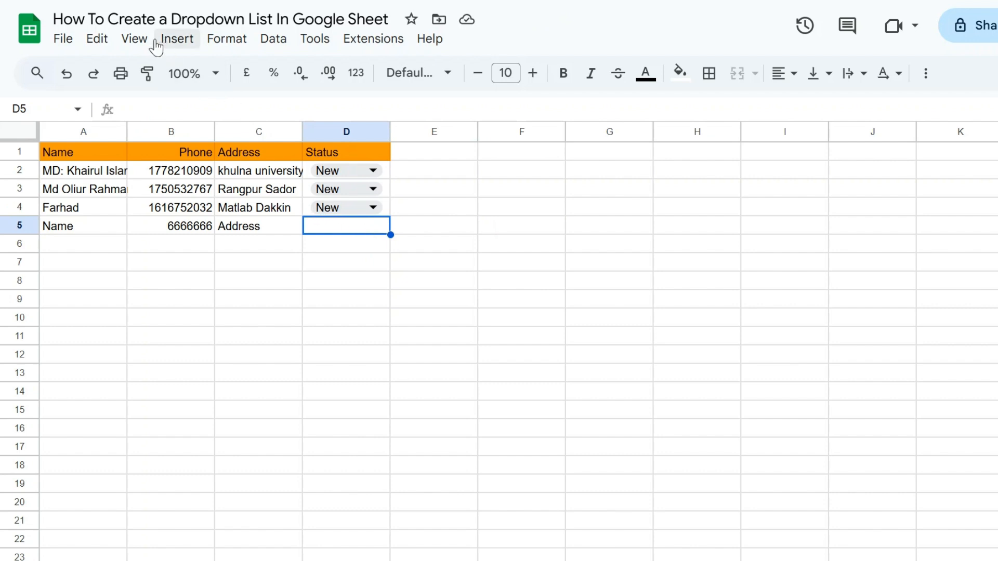
click(177, 42)
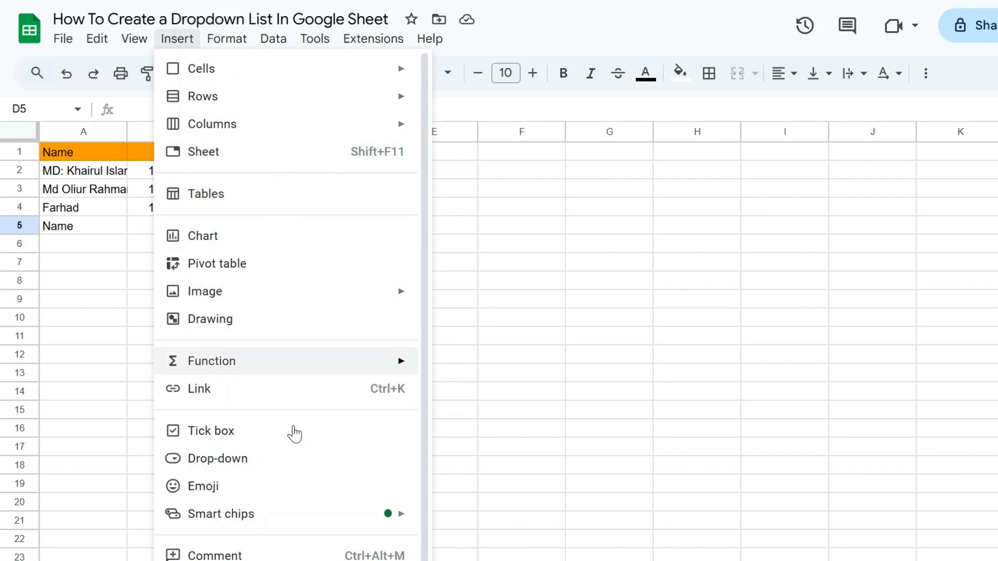
click(233, 464)
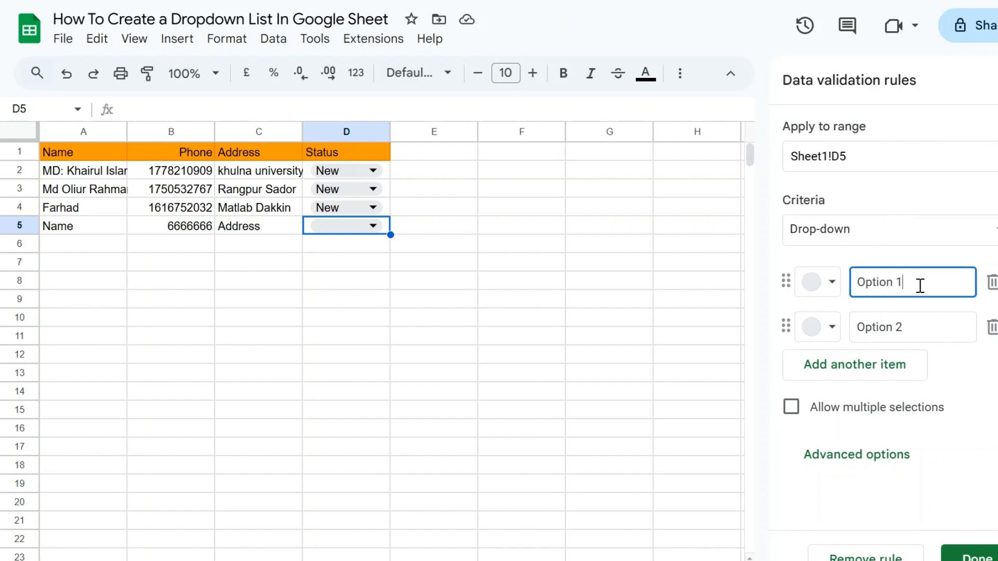
click(914, 327)
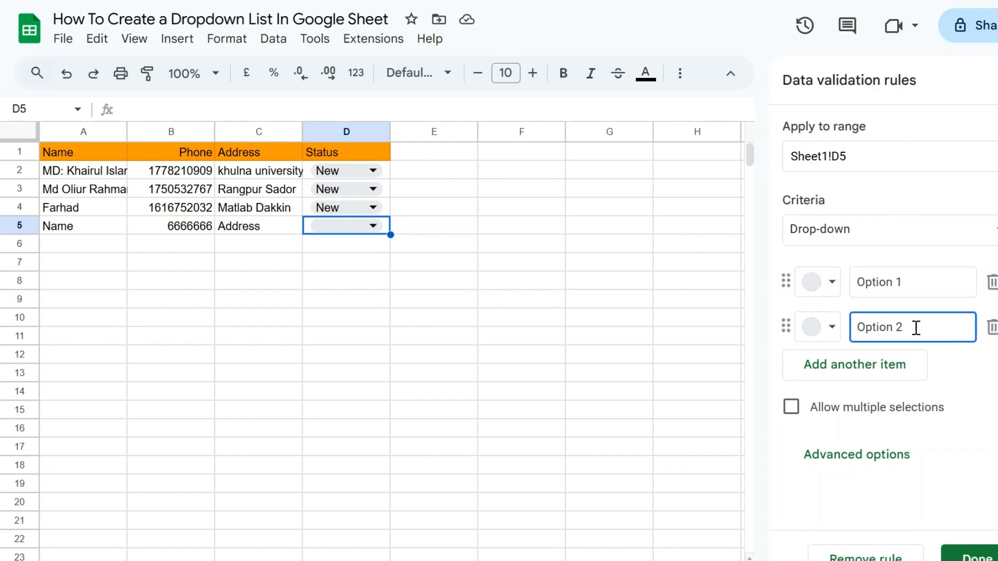
click(892, 371)
click(880, 410)
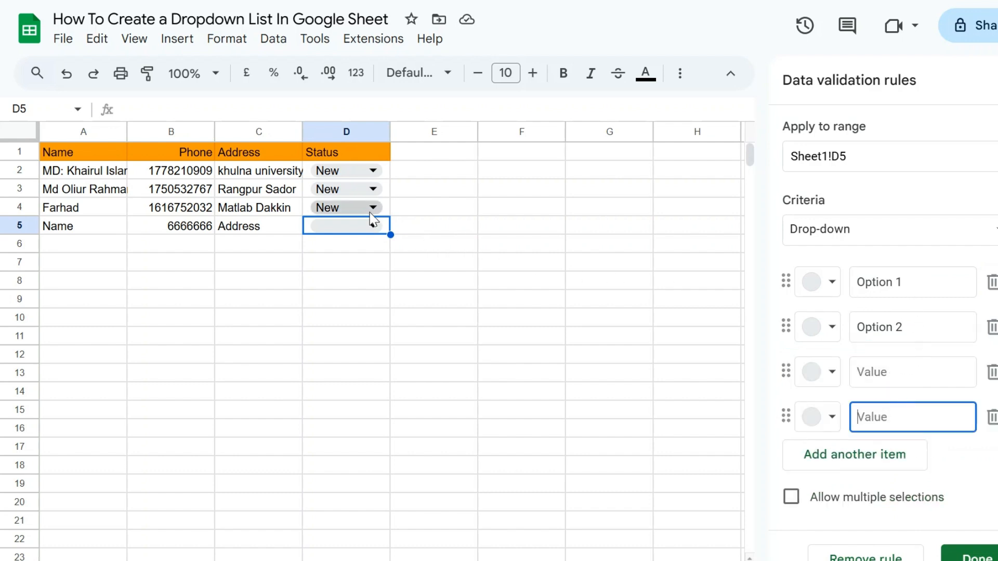
Name the first drop-down option Now and keep its colour light grey, using the existing D4 list as reference.
click(370, 212)
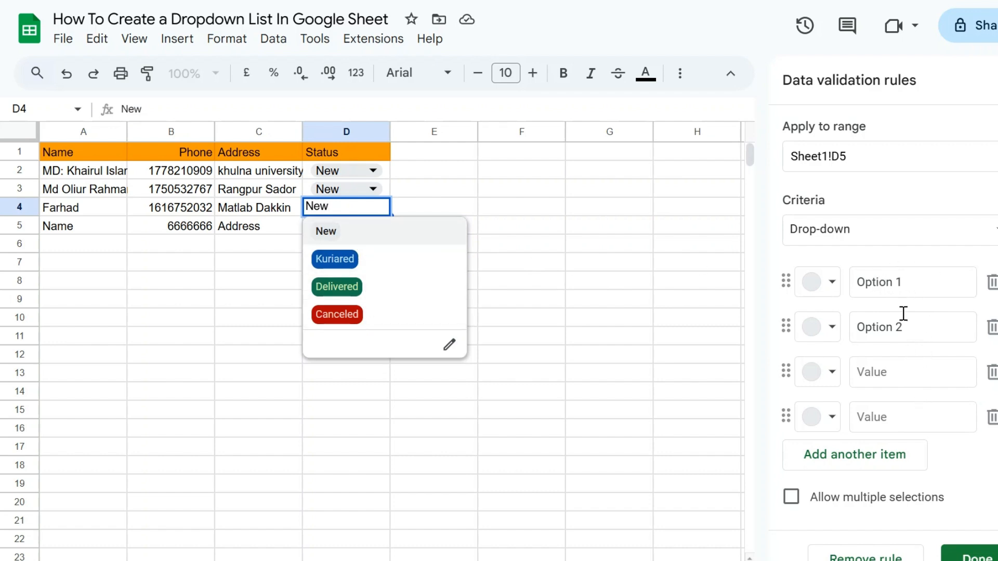
click(879, 276)
text(New)
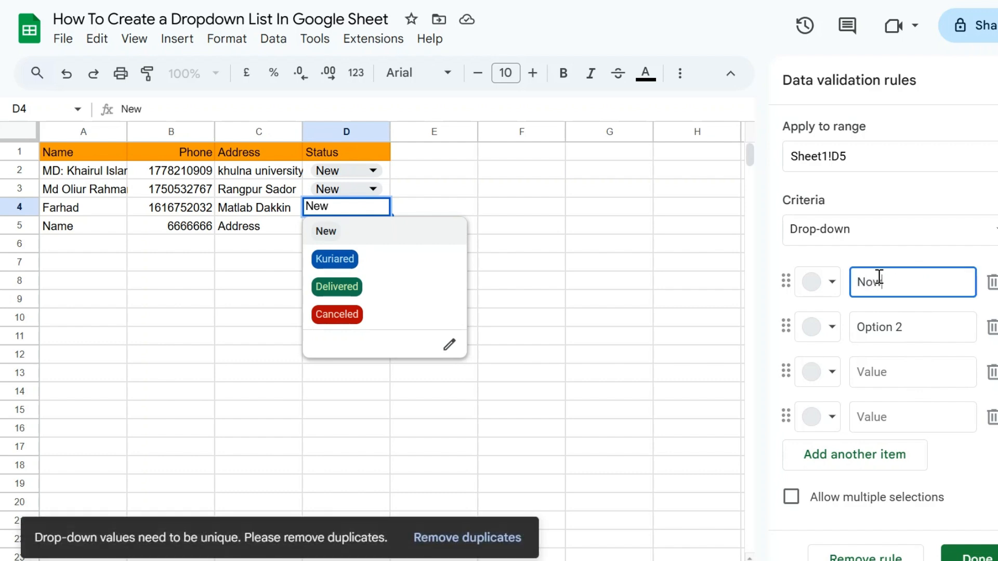
key(Return)
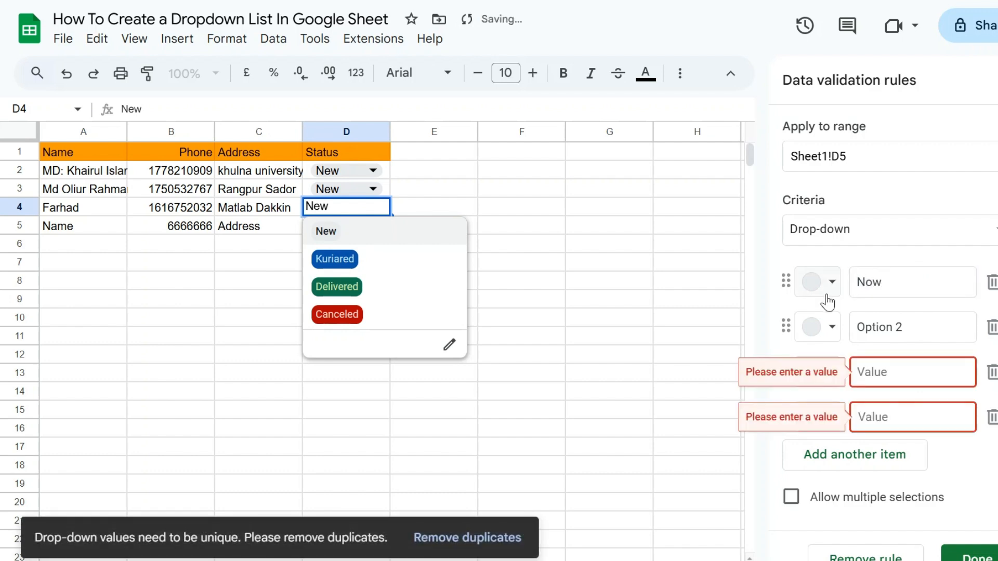
click(814, 284)
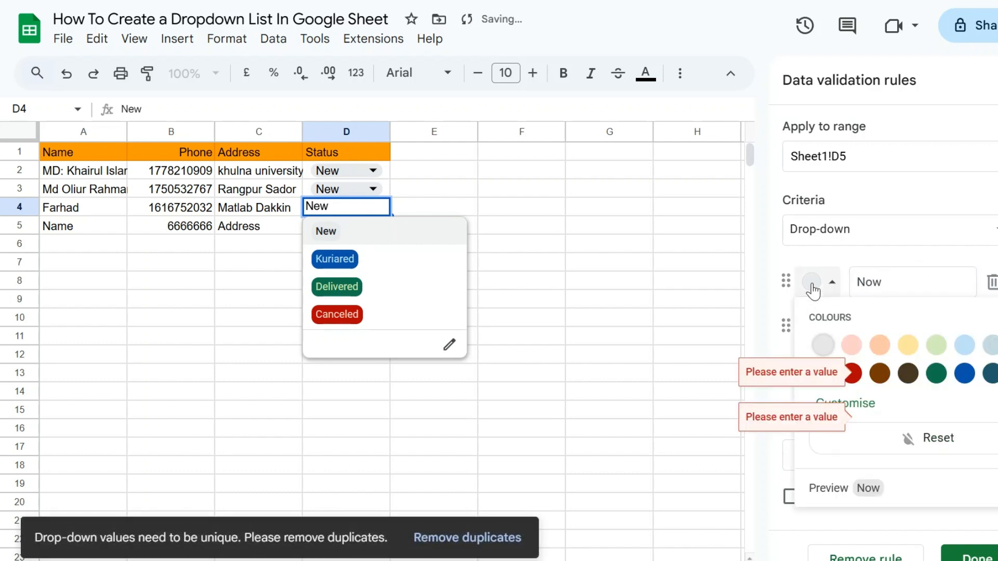
click(822, 348)
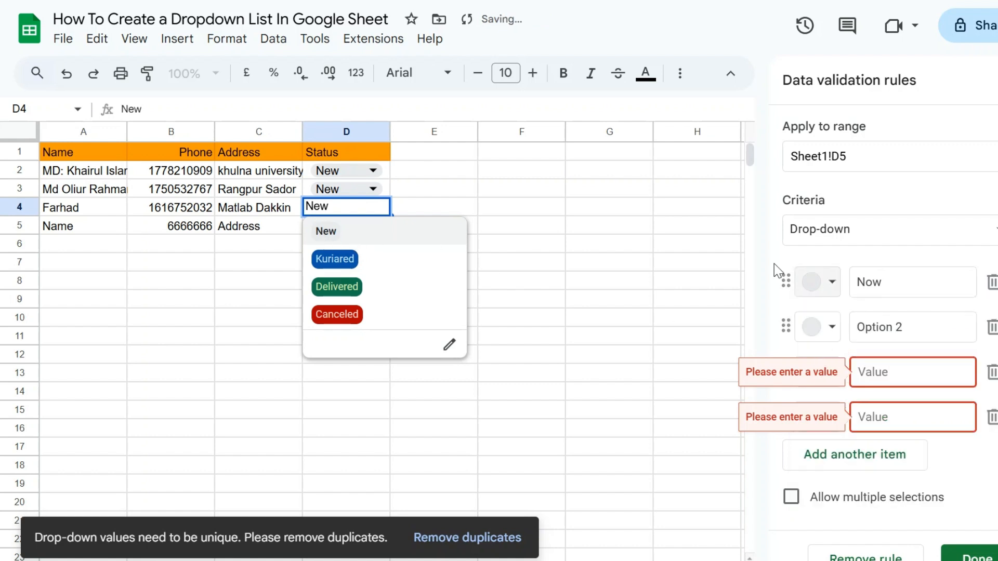
Name the second drop-down option Kuriared and colour it dark blue.
triple_click(885, 325)
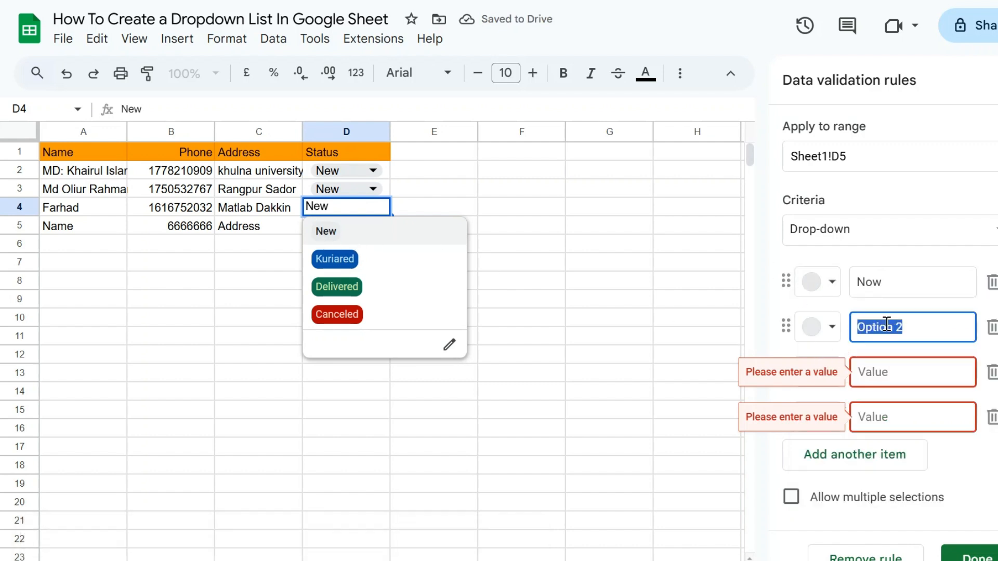
text(Kurired)
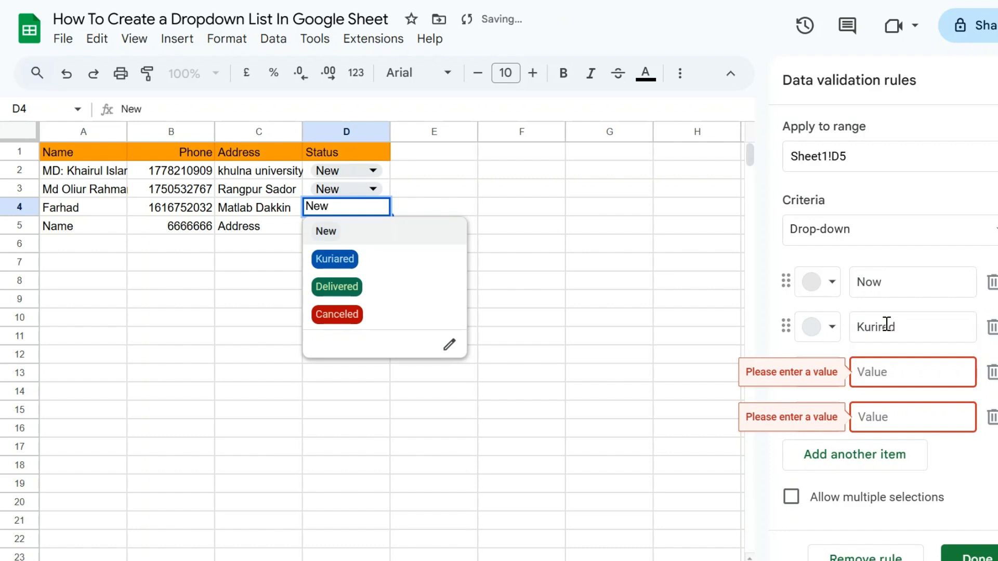
click(879, 327)
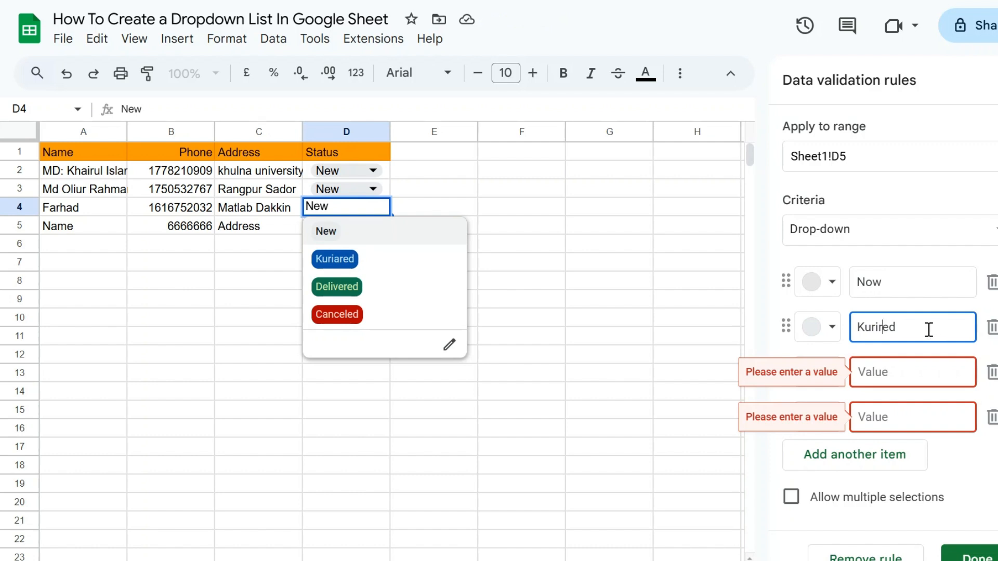
text(a)
click(816, 339)
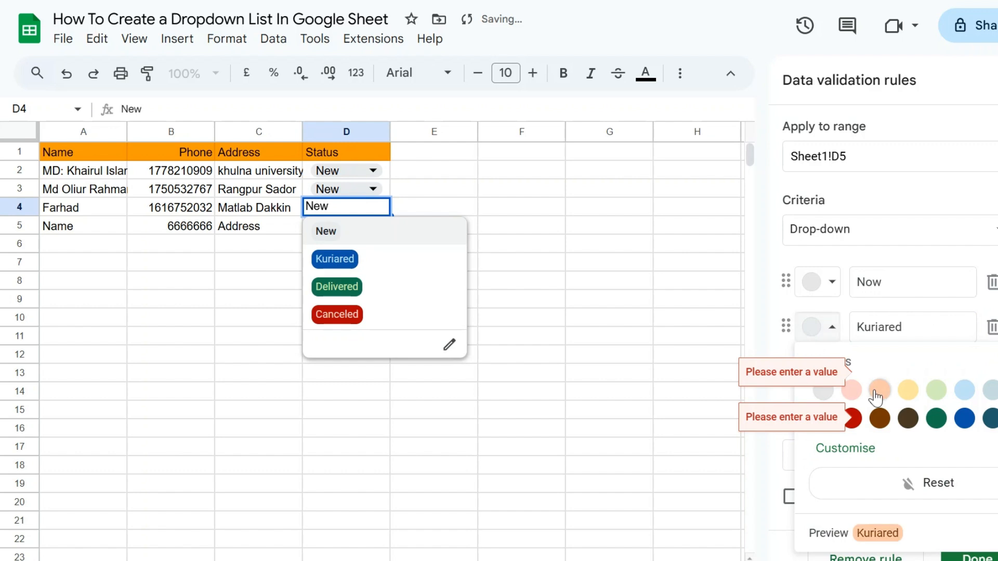
click(964, 418)
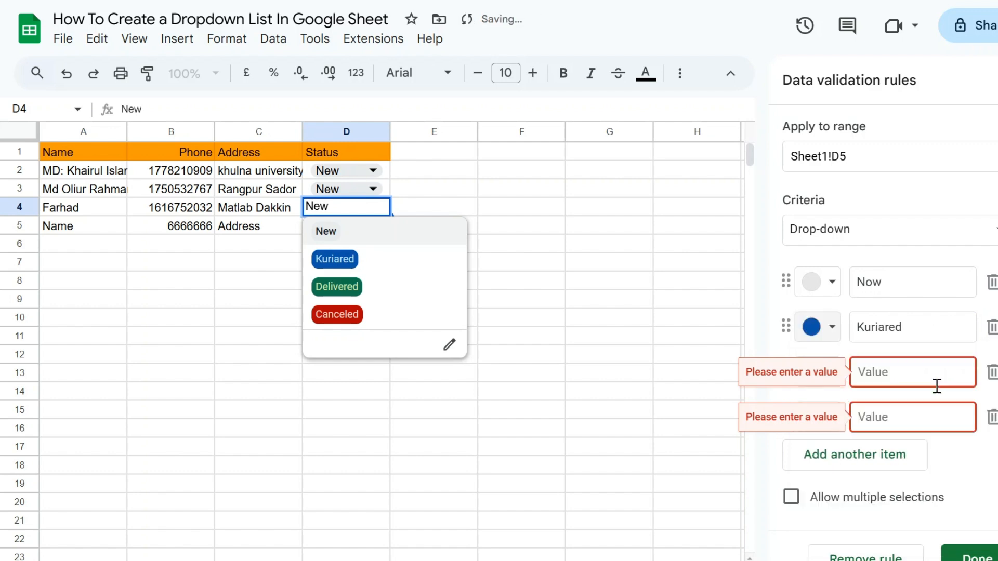
Name the third drop-down option Delivered and colour it dark green.
click(894, 368)
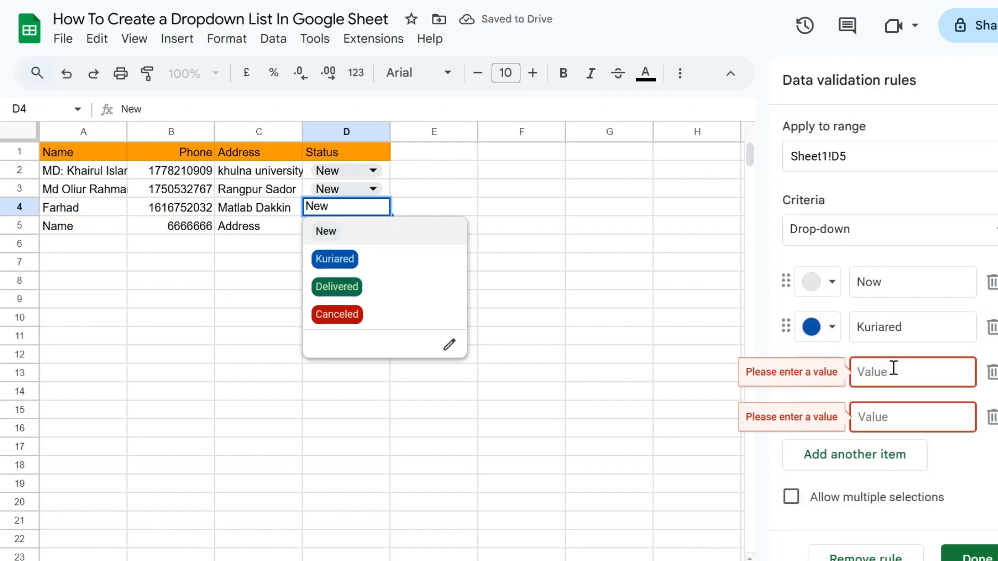
text(Deliv)
key(Return)
text(erd)
click(894, 367)
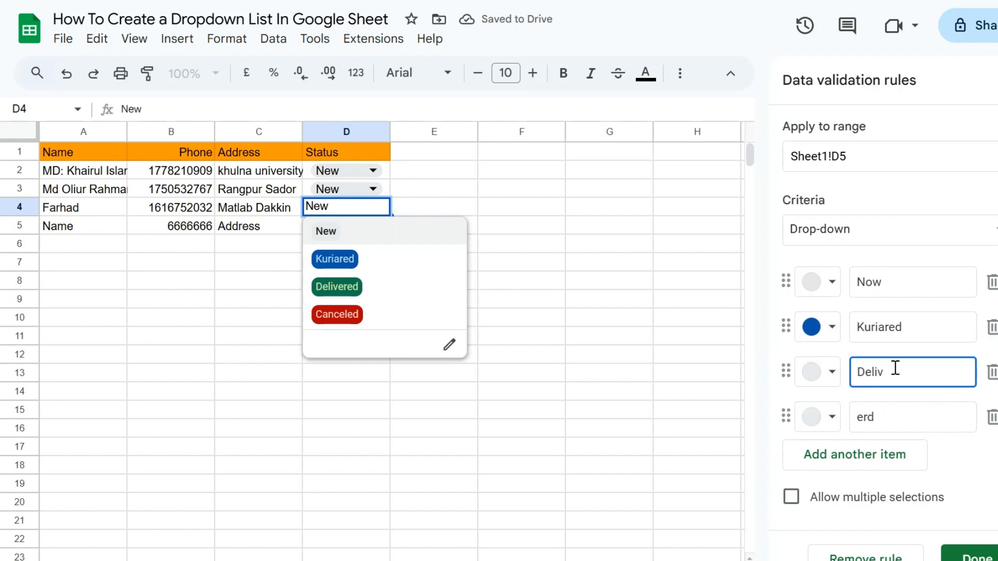
text(erd)
click(893, 375)
text(ered)
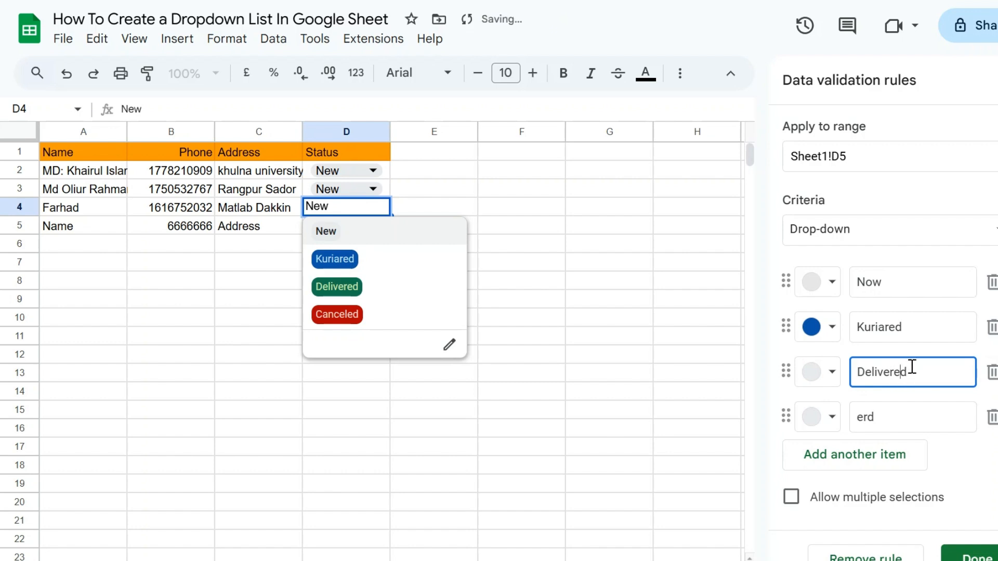
click(815, 372)
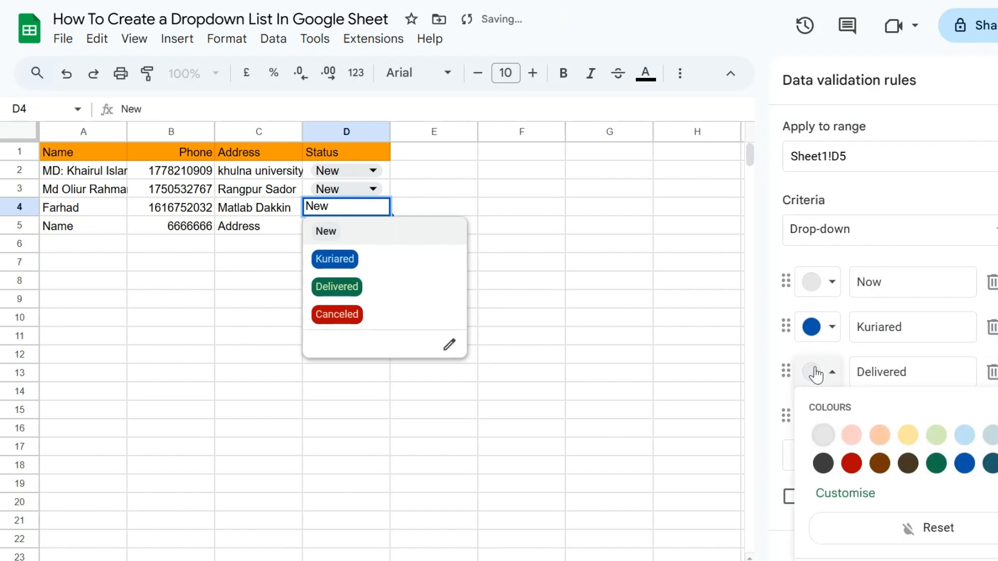
click(937, 467)
Set the fourth drop-down option to Canceled in red, and save the validation rule for D5.
double_click(886, 421)
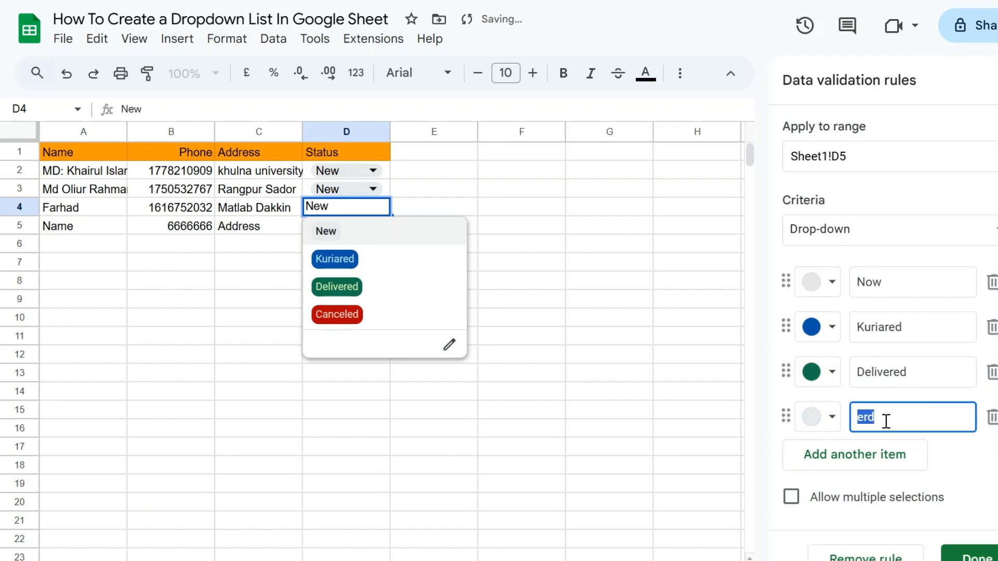
text(Ca)
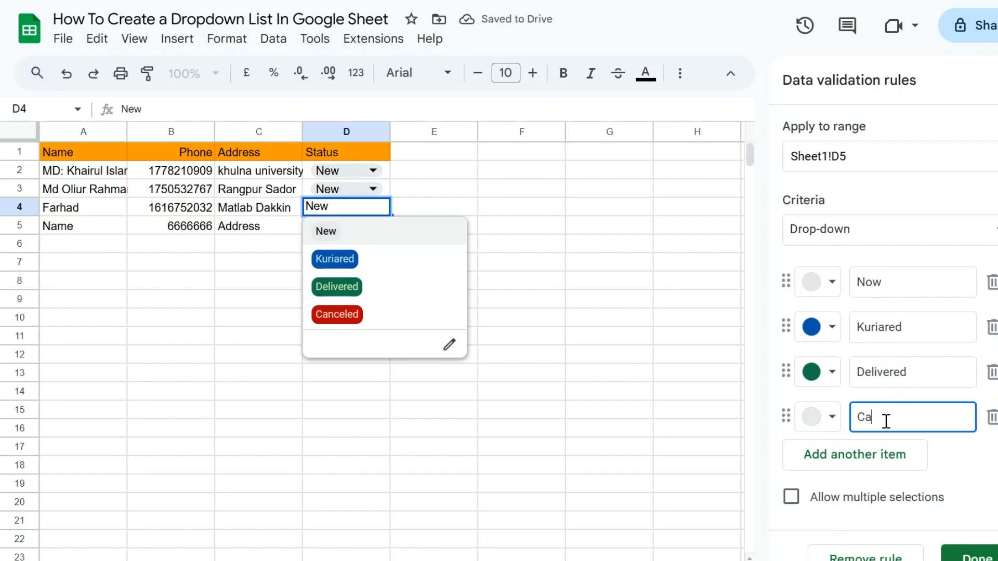
text(nceled)
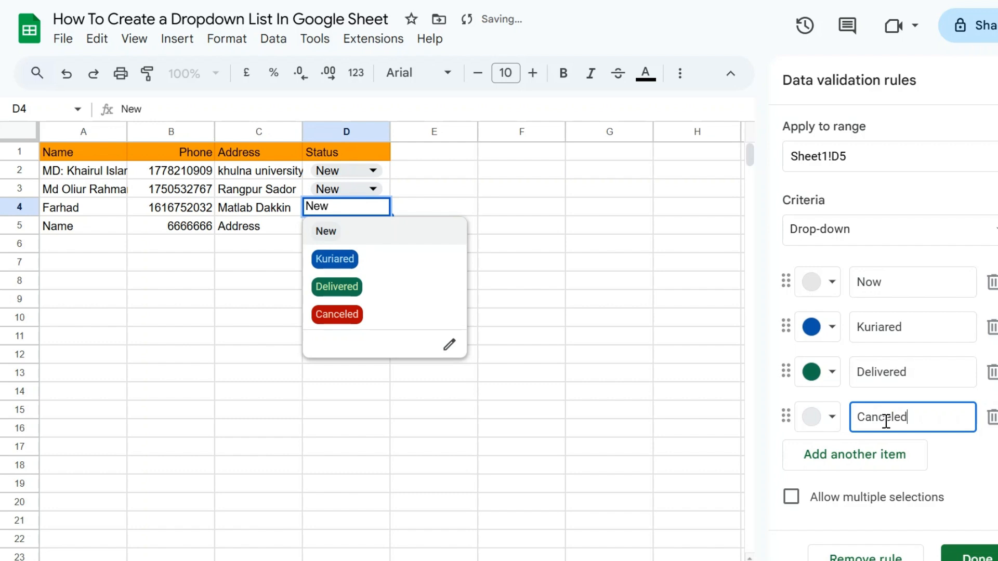
click(816, 429)
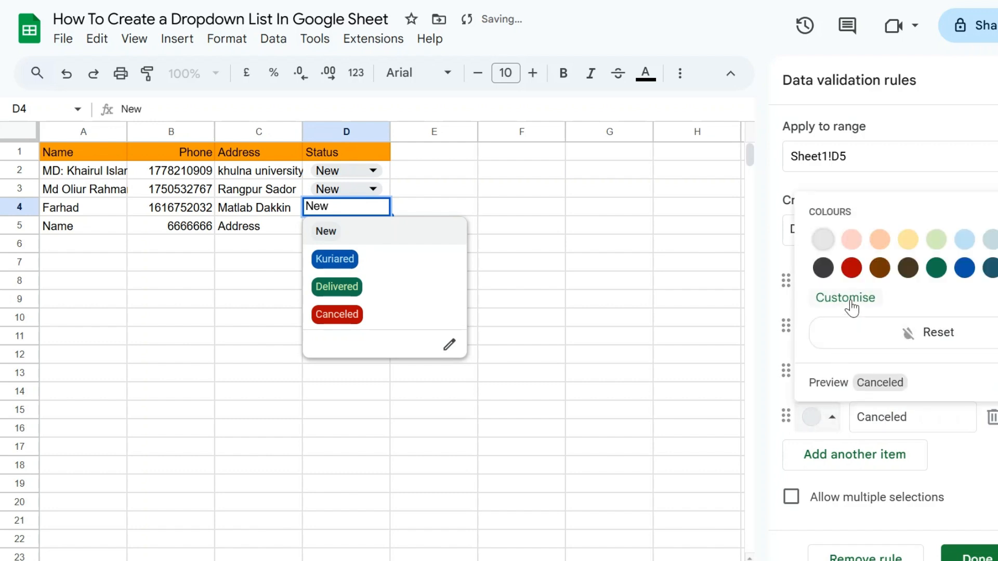
click(852, 269)
scroll(969, 470, down, 1)
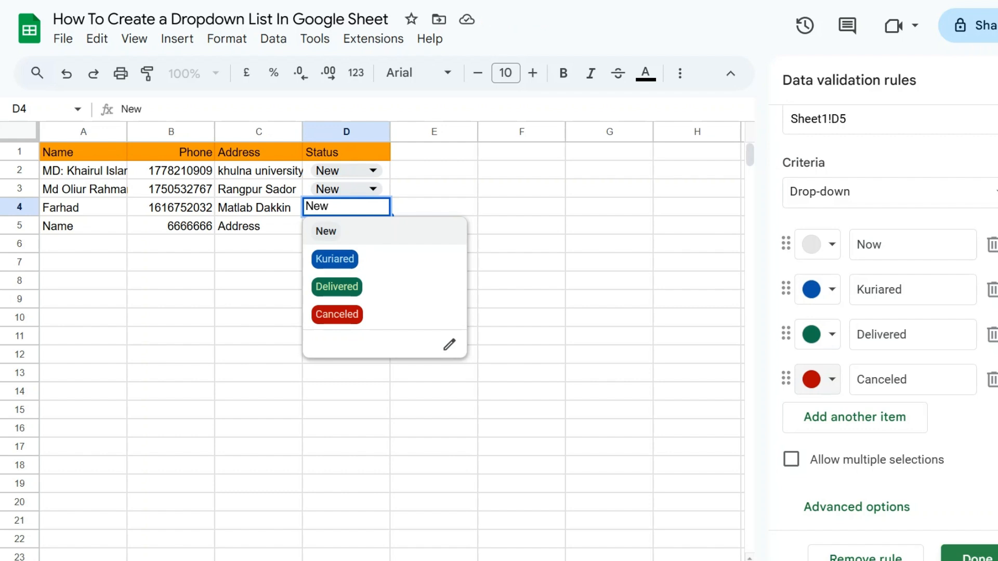
click(968, 555)
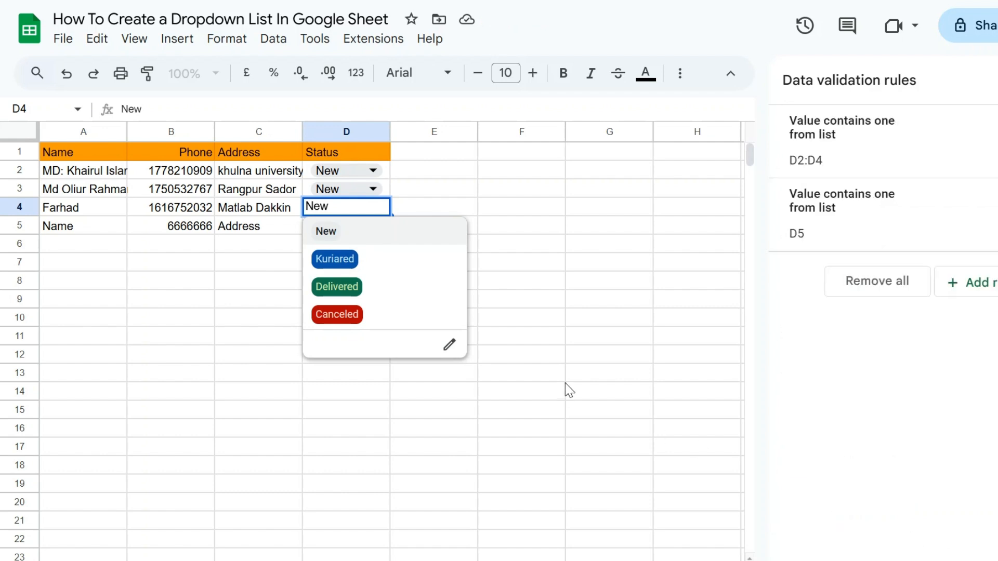
Set the status of the new record in D5 to Now from its drop-down list.
click(598, 323)
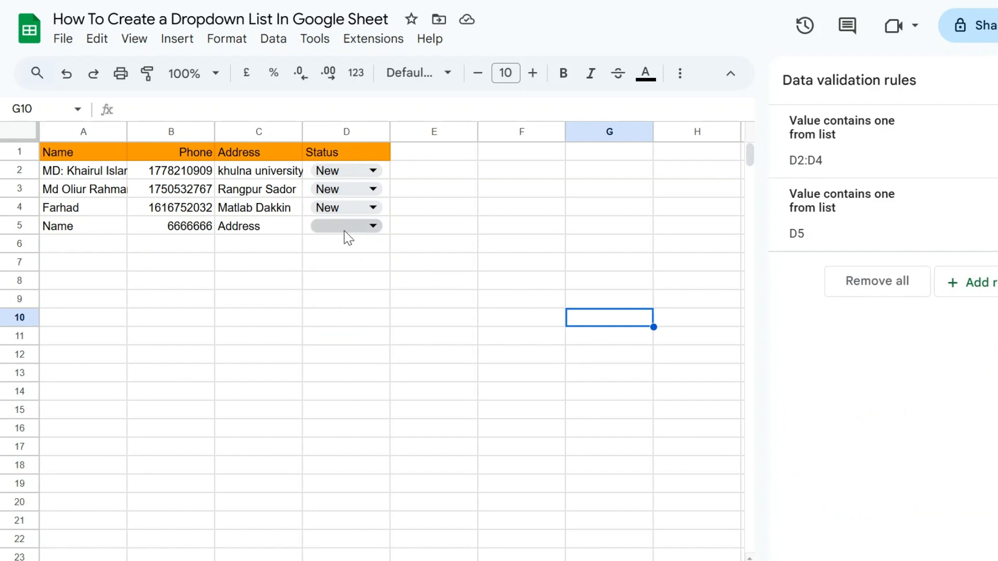
click(345, 231)
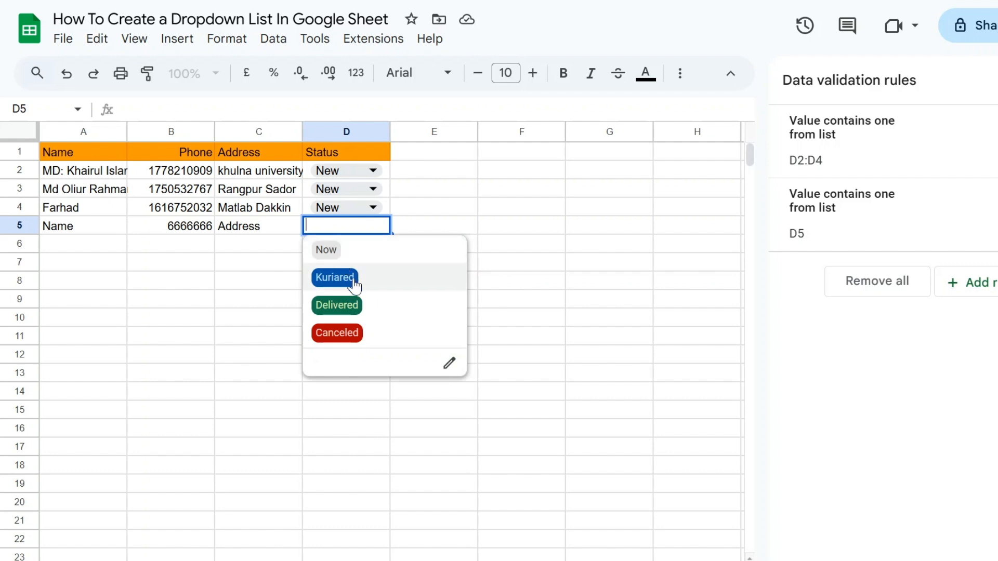
click(339, 249)
click(578, 269)
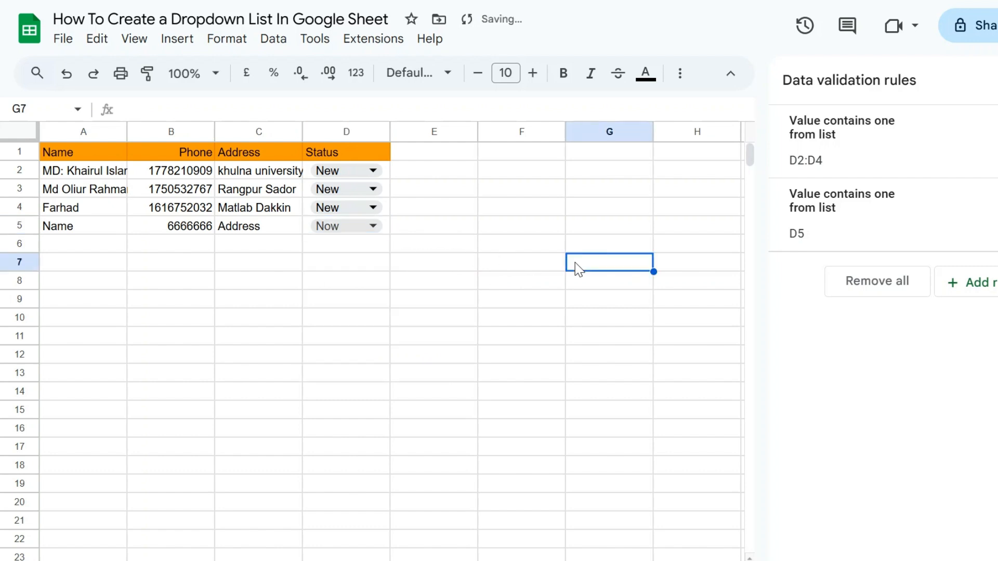
click(367, 172)
click(519, 176)
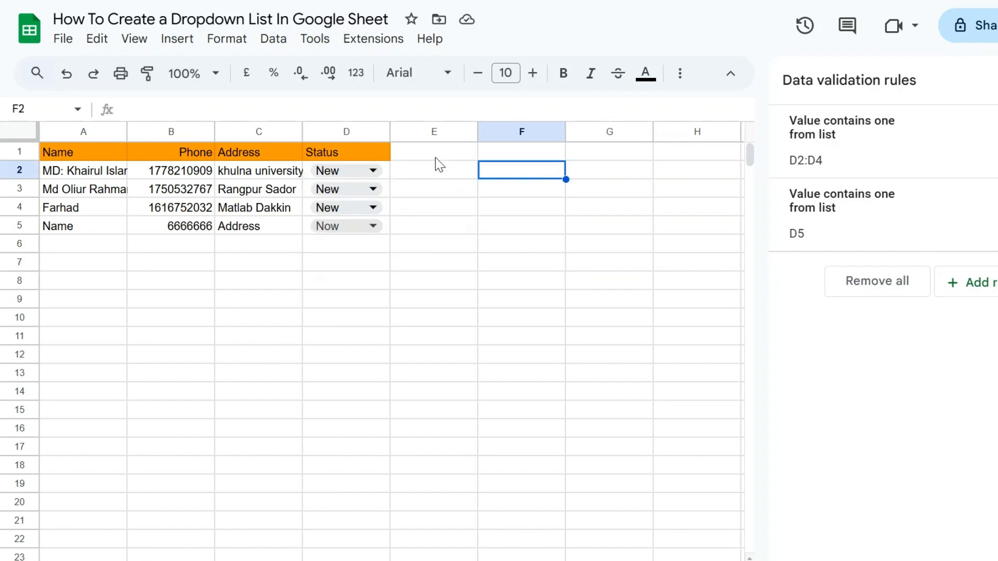
click(430, 172)
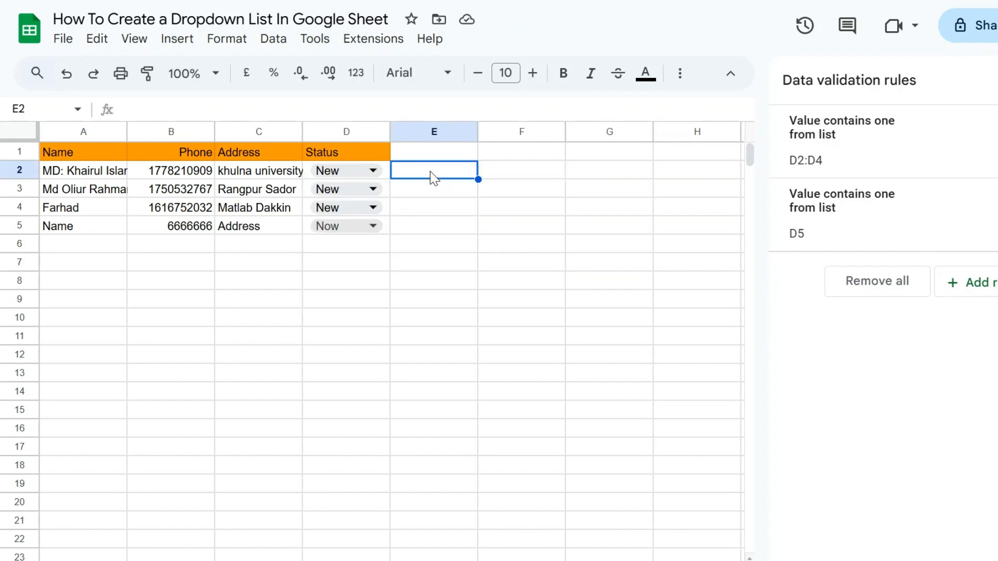
click(595, 230)
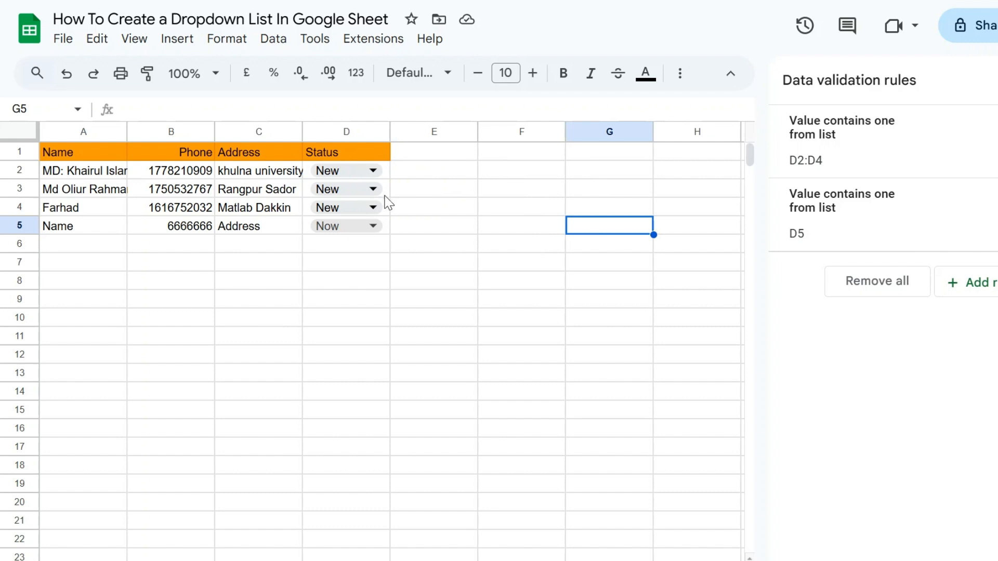
Insert a drop-down list in column E for the range E2:E1001, leaving the header cell out.
click(437, 134)
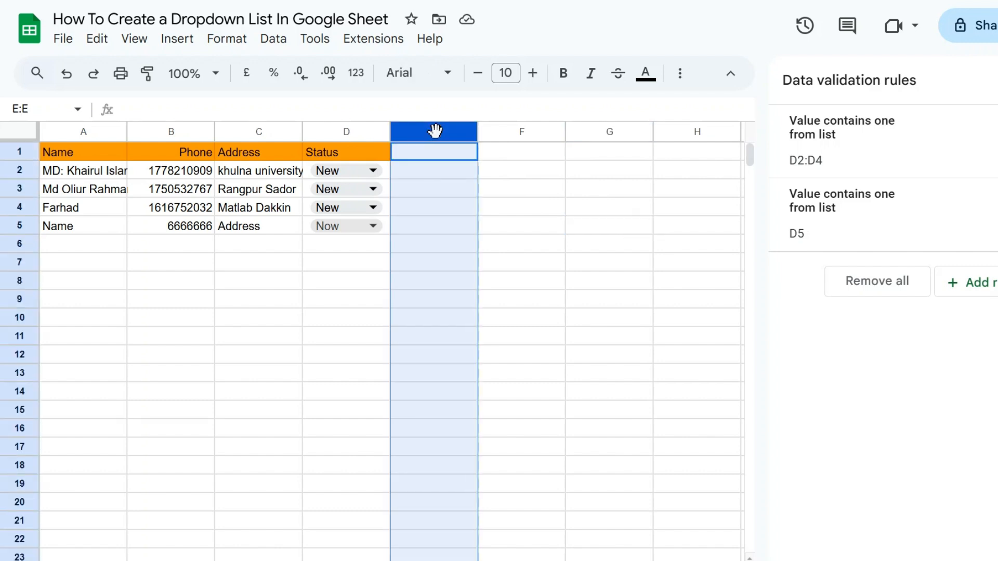
ctrl+click(413, 157)
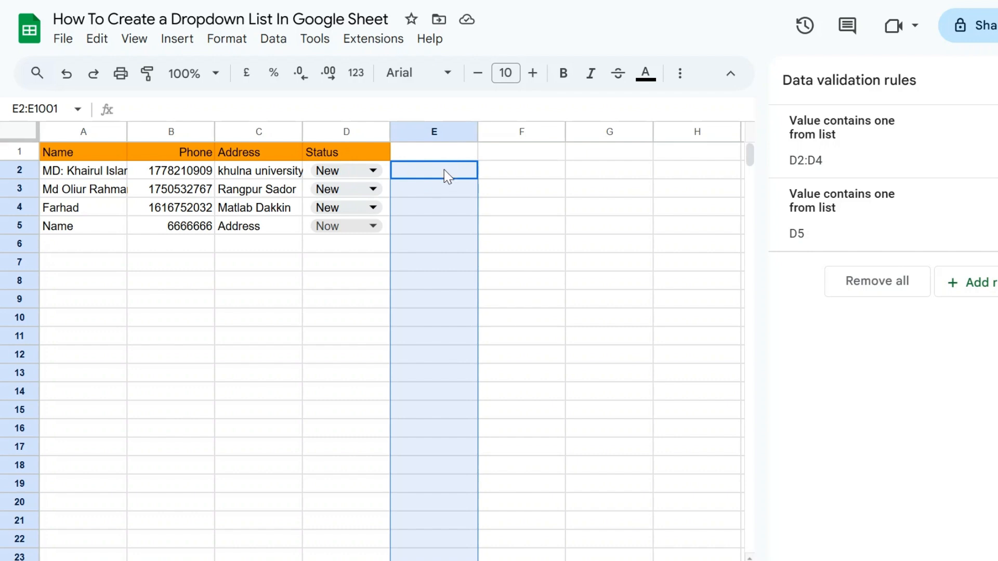
scroll(444, 170, down, 20)
scroll(444, 169, up, 20)
click(177, 40)
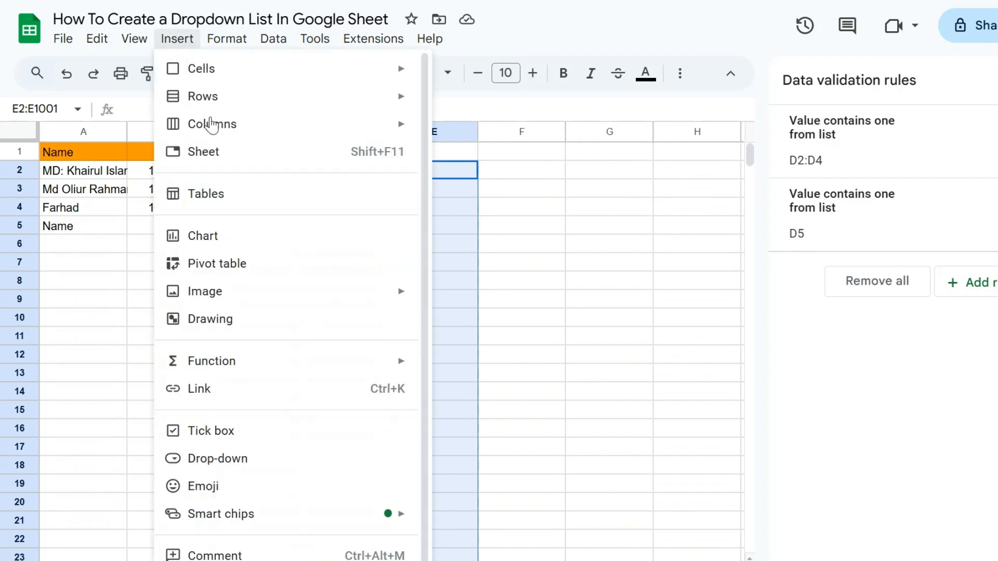
click(245, 460)
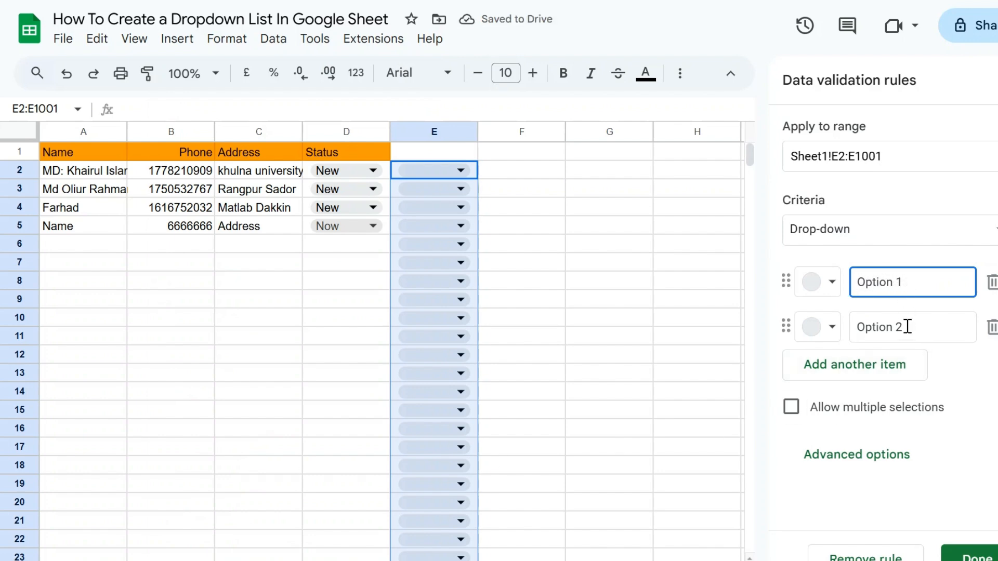
Colour the first option of the column E drop-down dark red and save the rule.
click(815, 292)
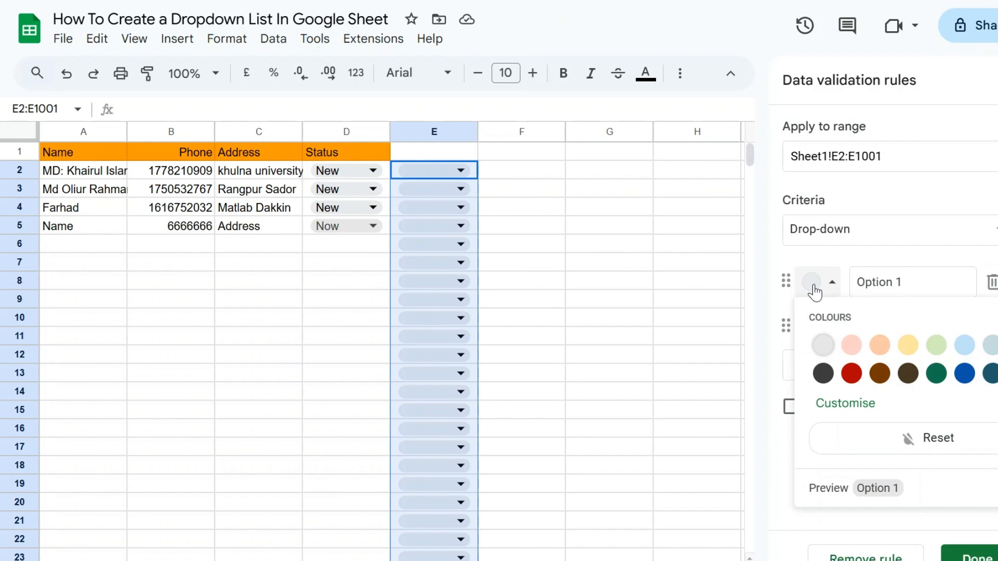
click(851, 375)
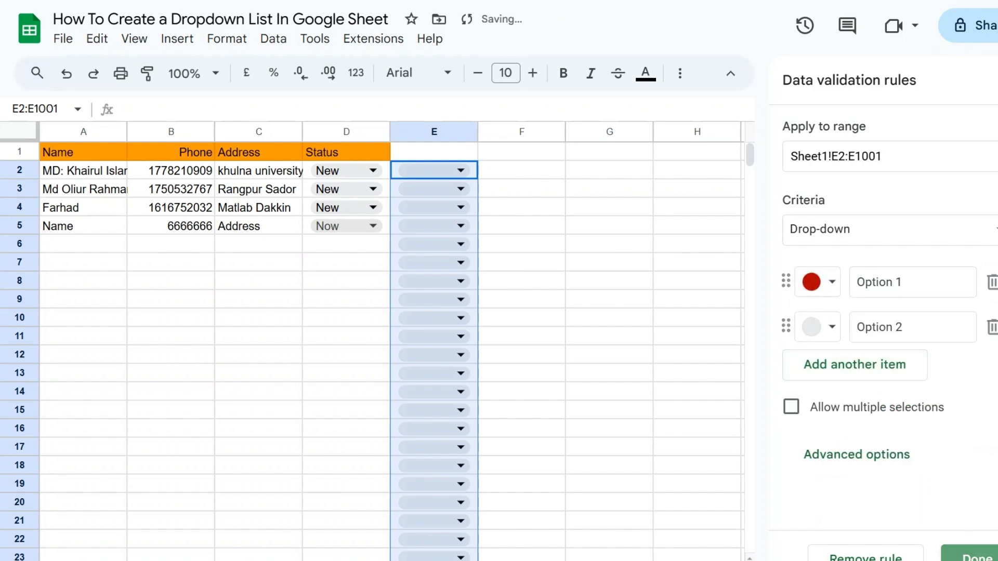
click(971, 555)
click(598, 281)
Check how far down column E the drop-downs reach, and set cell E234 to Option 2.
scroll(491, 229, down, 20)
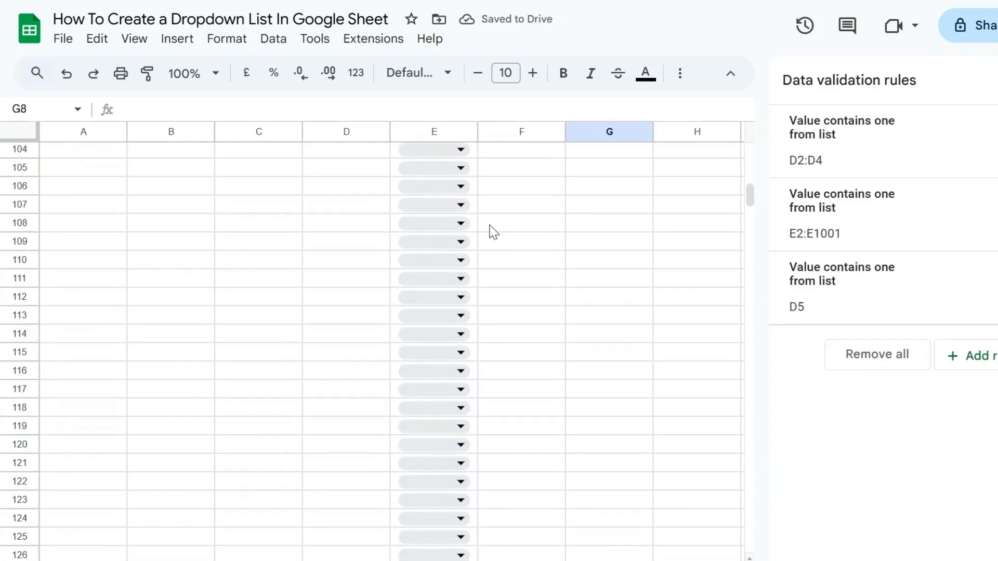
scroll(493, 230, down, 20)
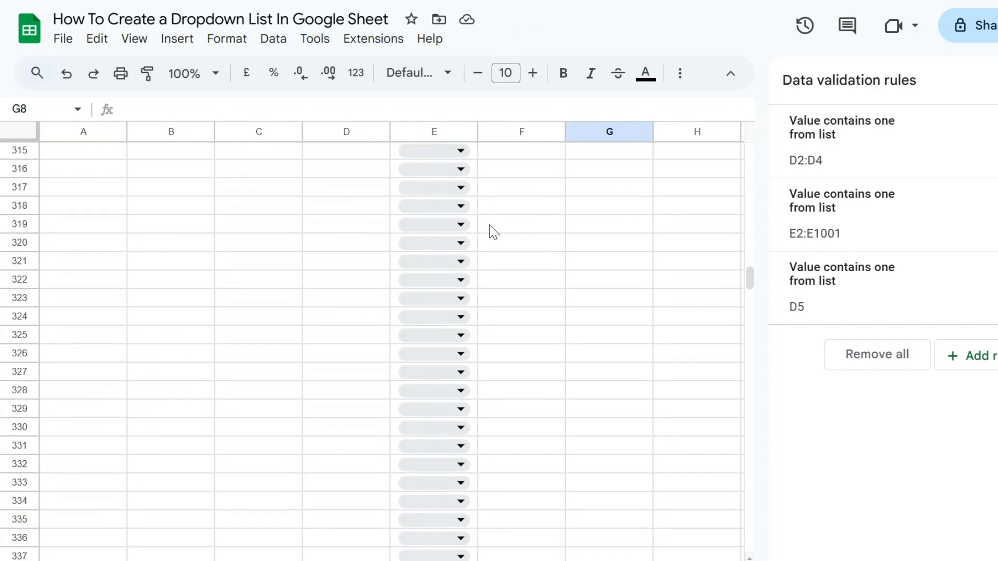
scroll(492, 231, down, 20)
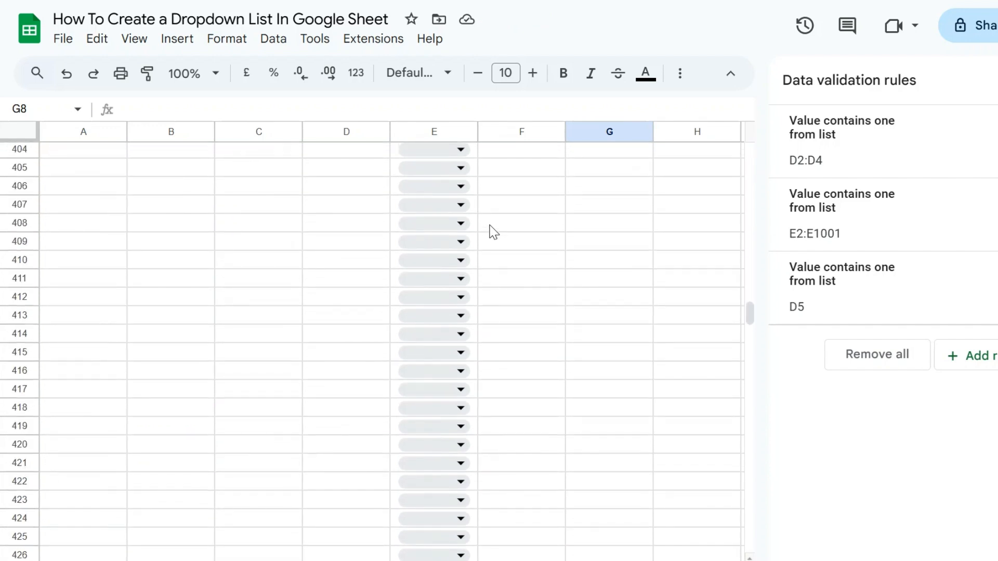
scroll(493, 231, up, 20)
scroll(492, 231, up, 20)
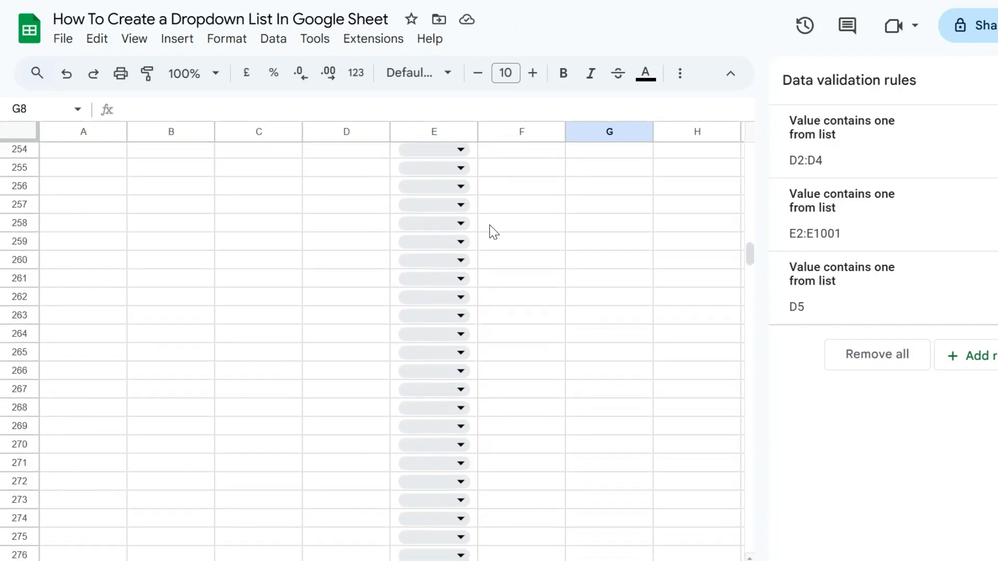
click(454, 217)
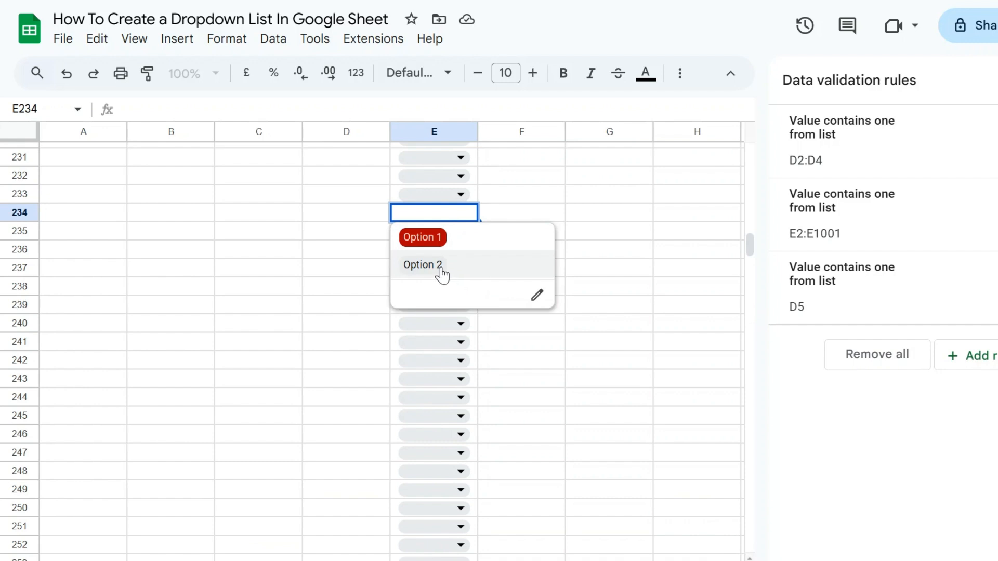
click(444, 273)
click(586, 239)
Set cell E240 to Option 1, return to the first rows and close the data validation rules.
click(461, 323)
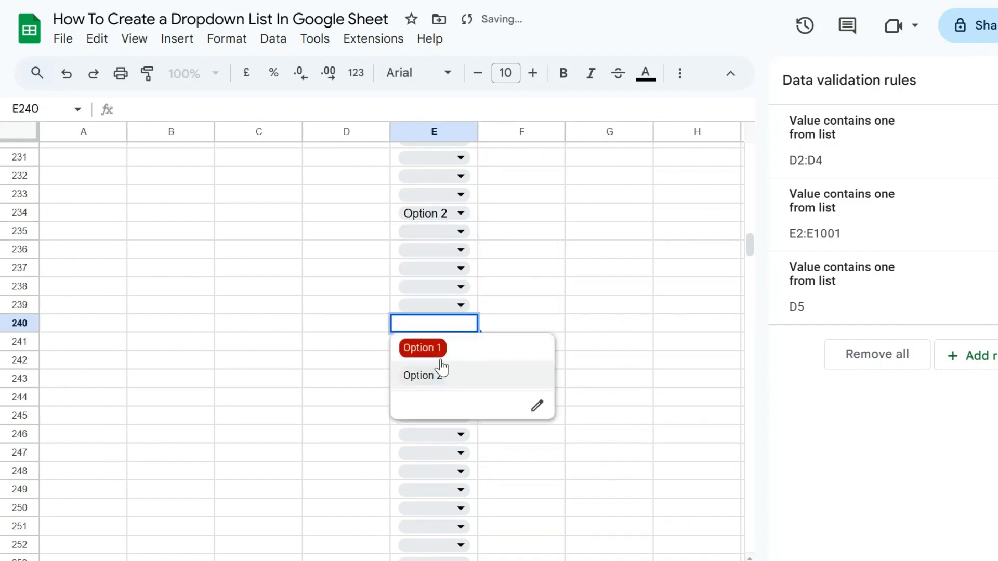
click(422, 348)
click(602, 311)
scroll(604, 320, up, 2)
scroll(604, 319, up, 20)
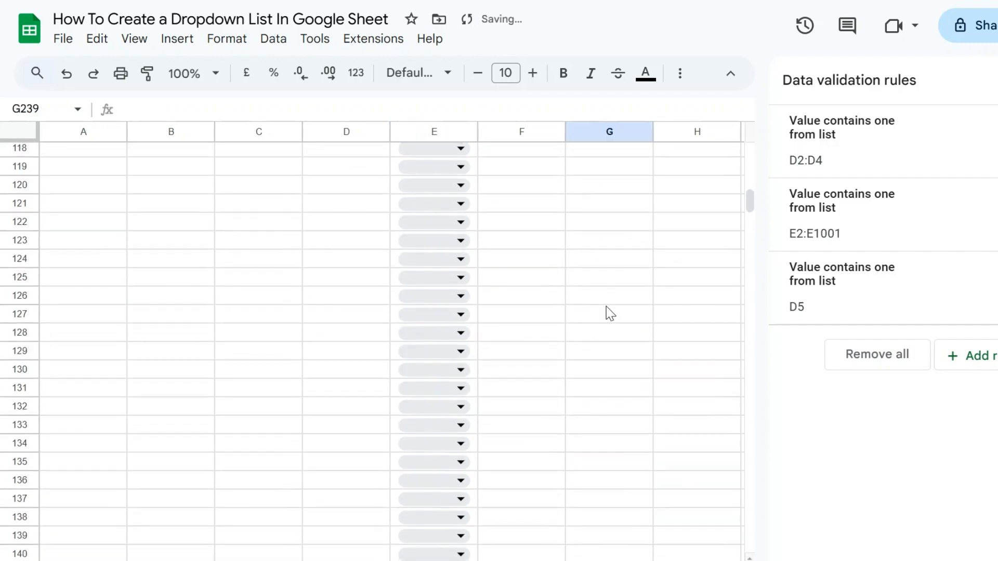
scroll(610, 311, up, 14)
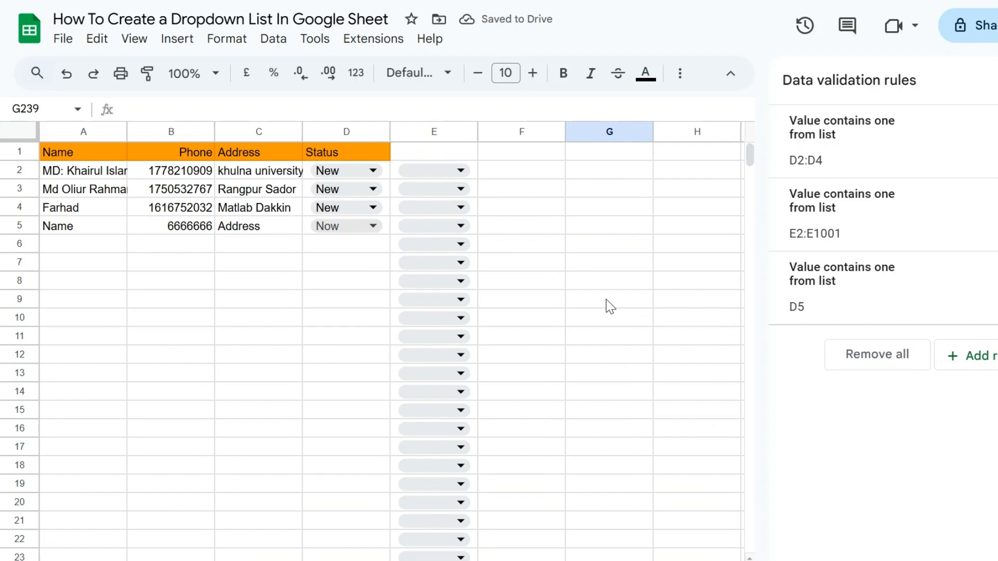
key(Escape)
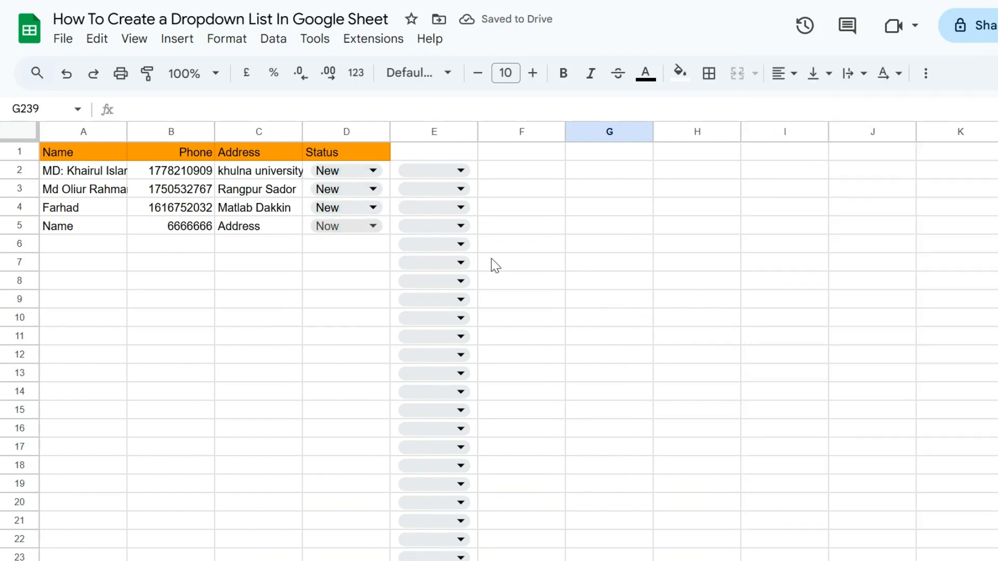
click(524, 245)
Open the drop-down rule of E2 for editing and examine its advanced options for help text, invalid data and display style.
click(459, 171)
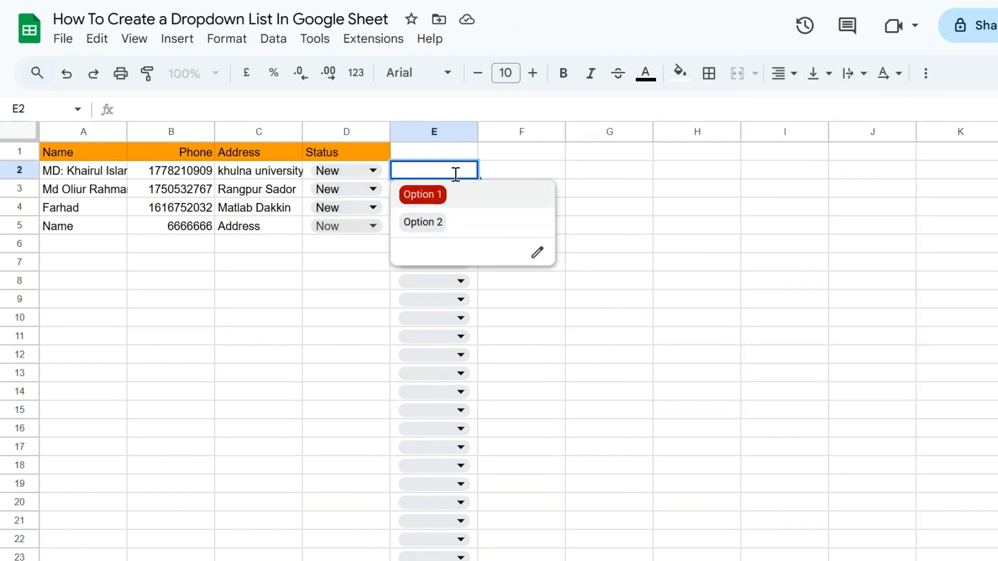
click(538, 253)
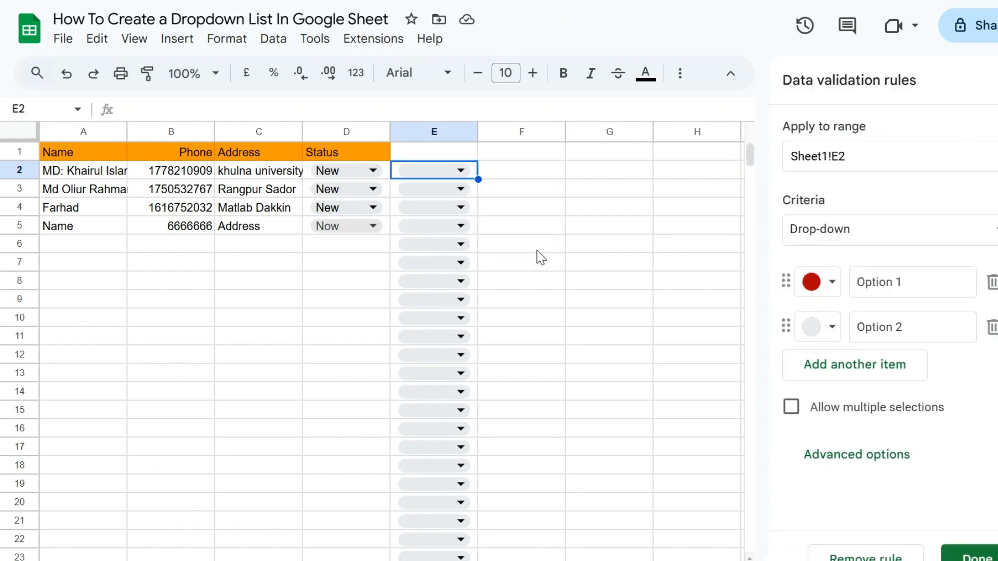
click(869, 460)
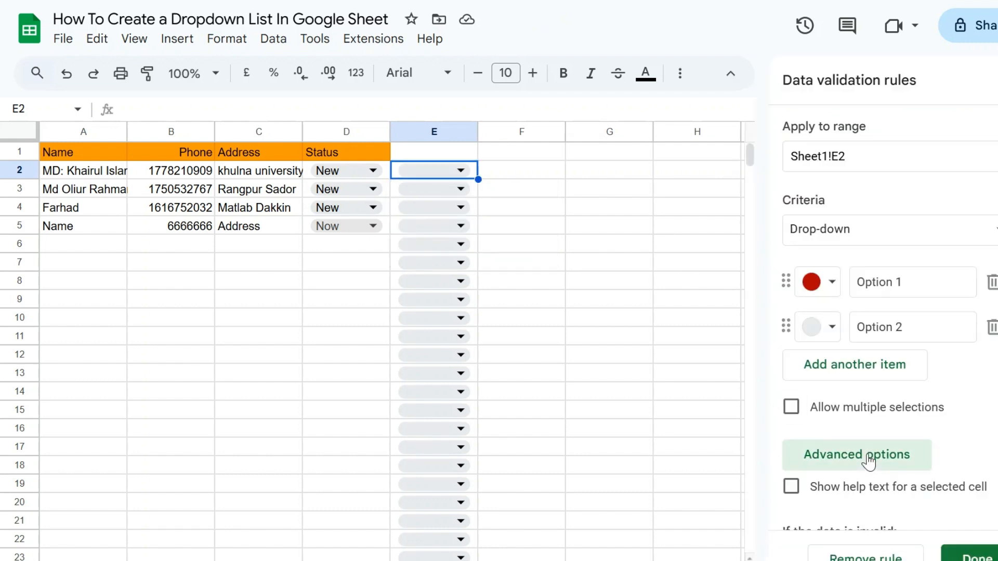
scroll(869, 460, down, 3)
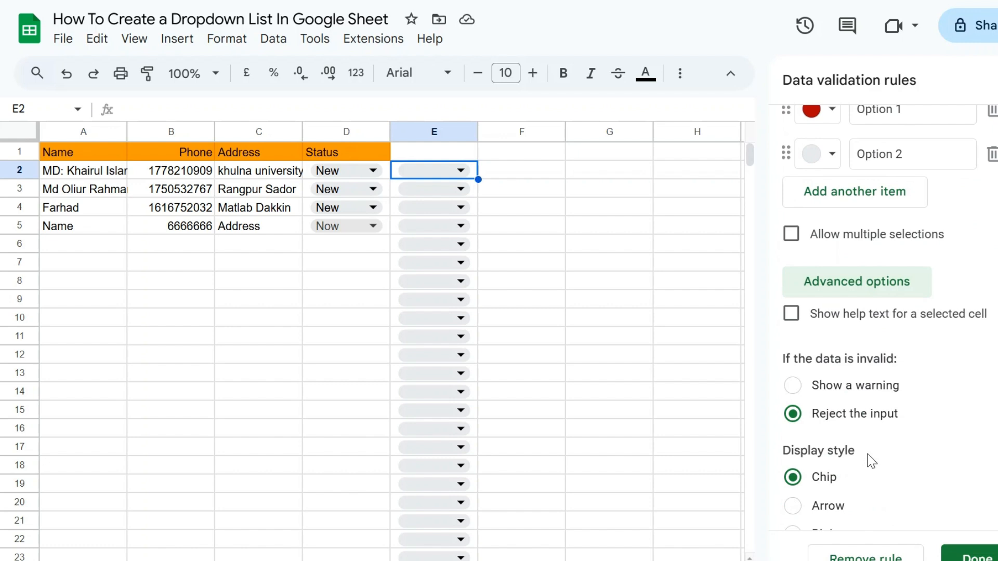
scroll(871, 461, down, 1)
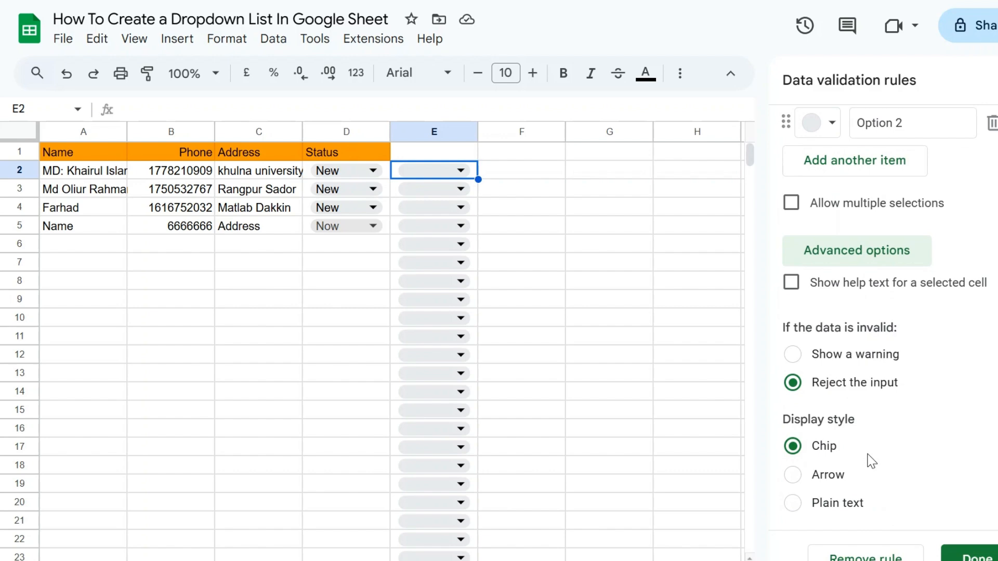
scroll(868, 455, up, 5)
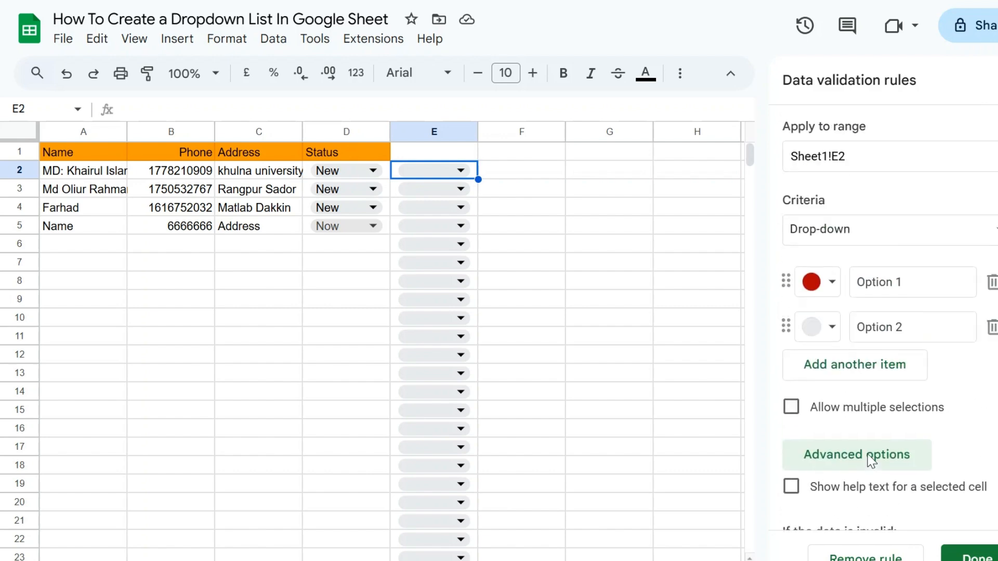